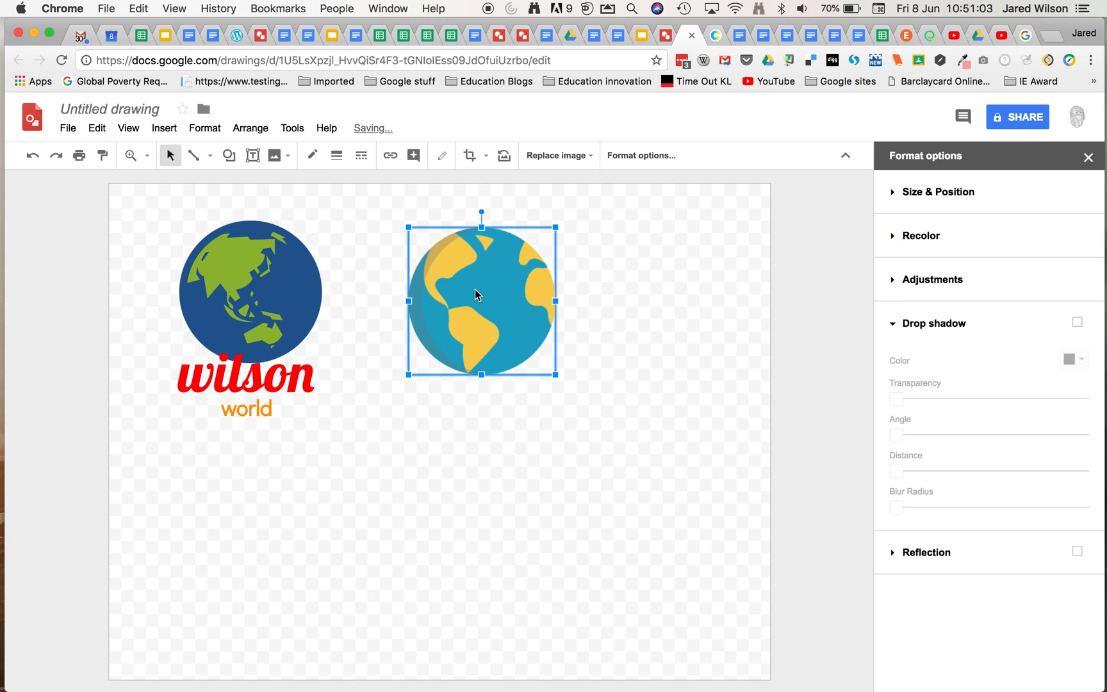
Delete the dark blue and green globe above the wilson world text.
left_click(250, 292)
key("Delete")
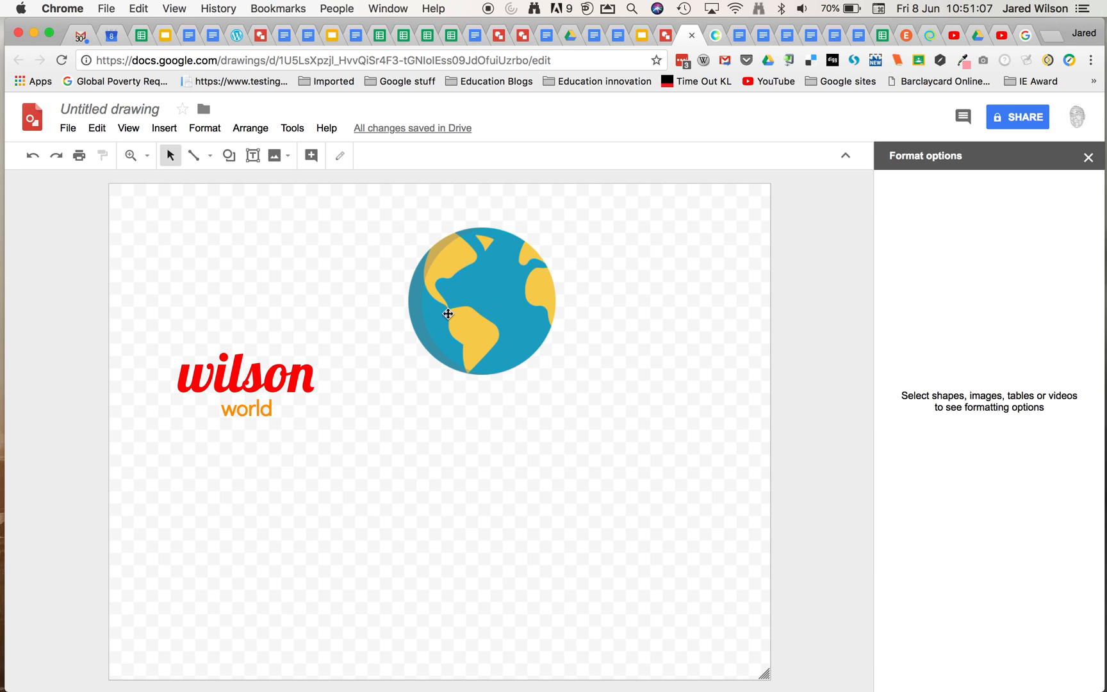
left_click(444, 282)
left_click(228, 155)
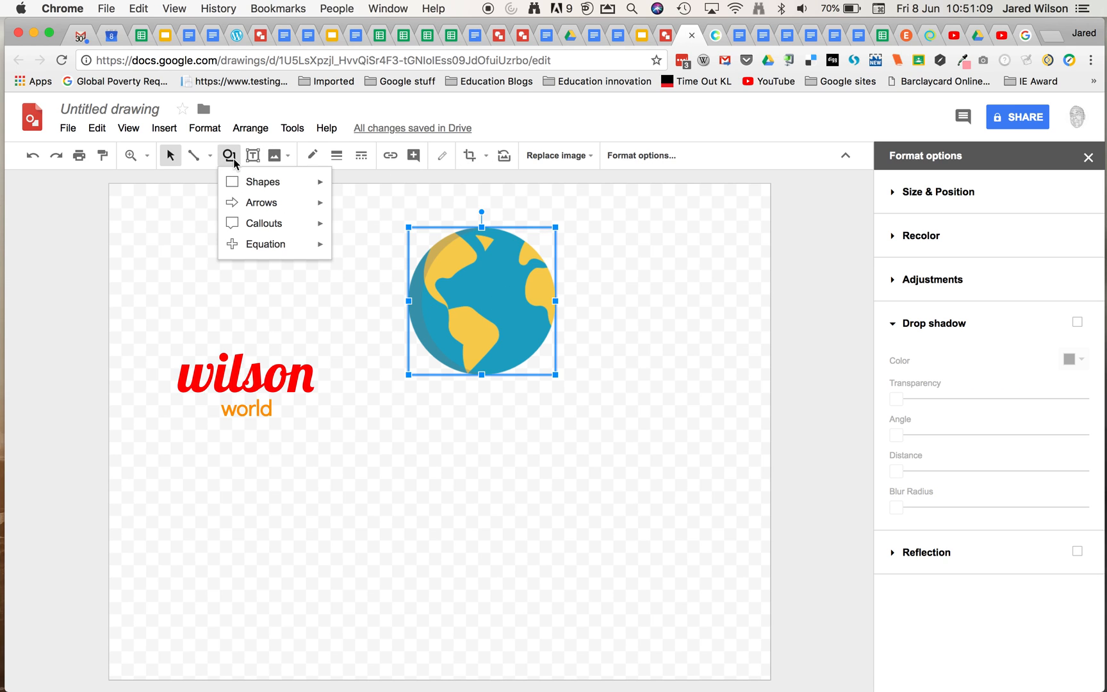
mouse_move(291, 183)
left_click(312, 155)
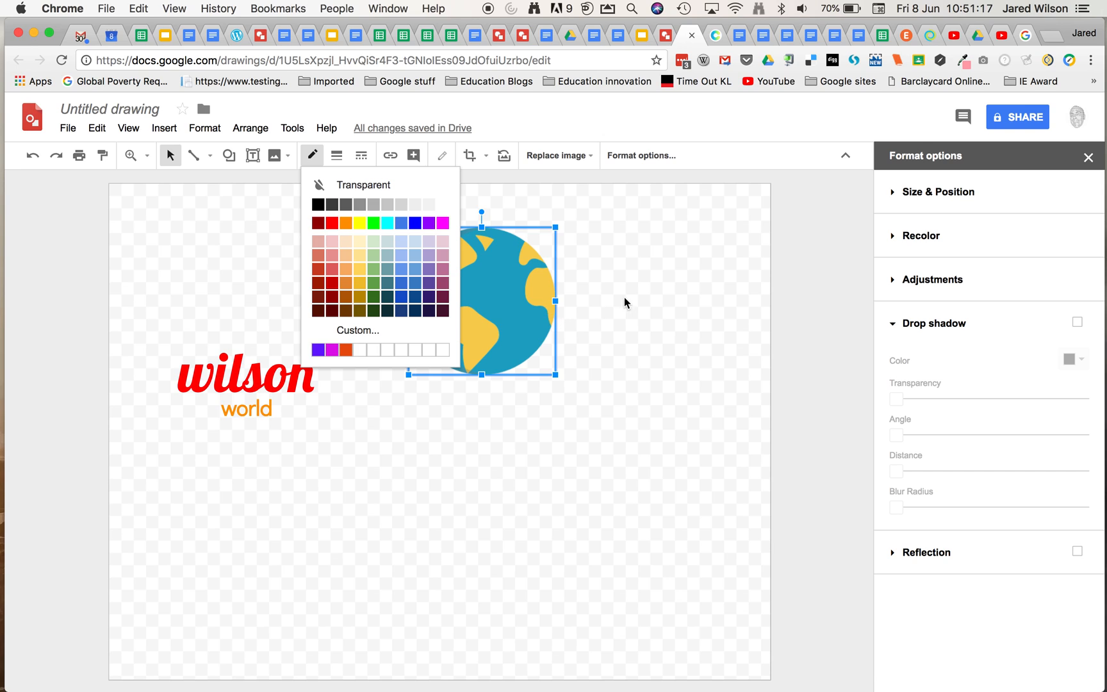
left_click(590, 296)
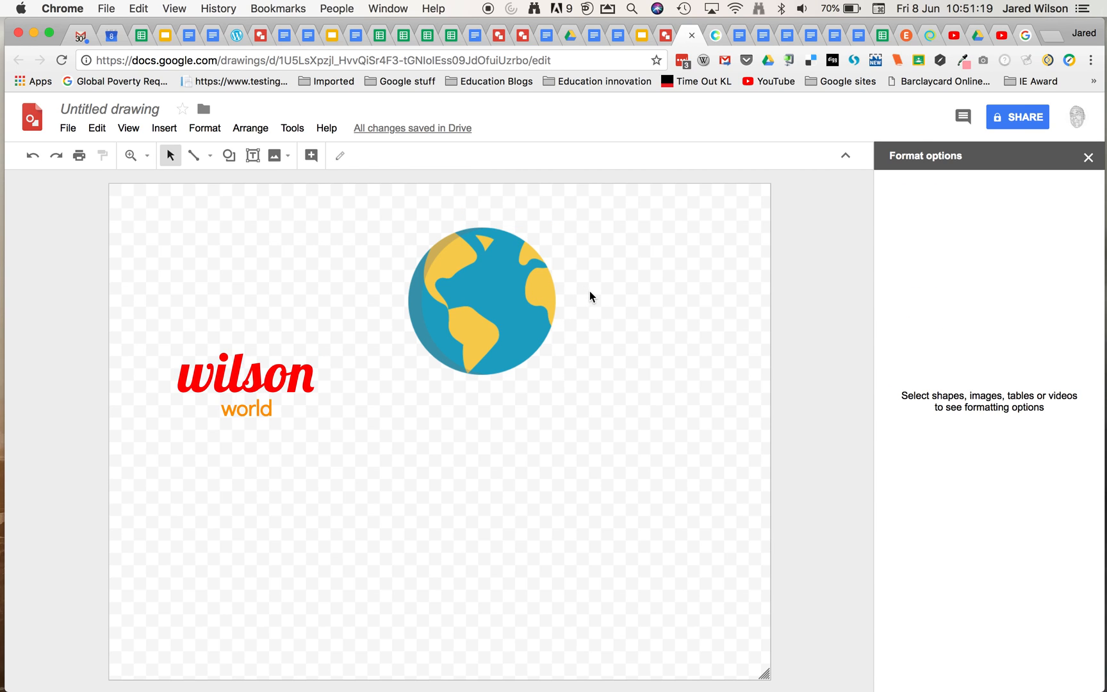
left_click(479, 308)
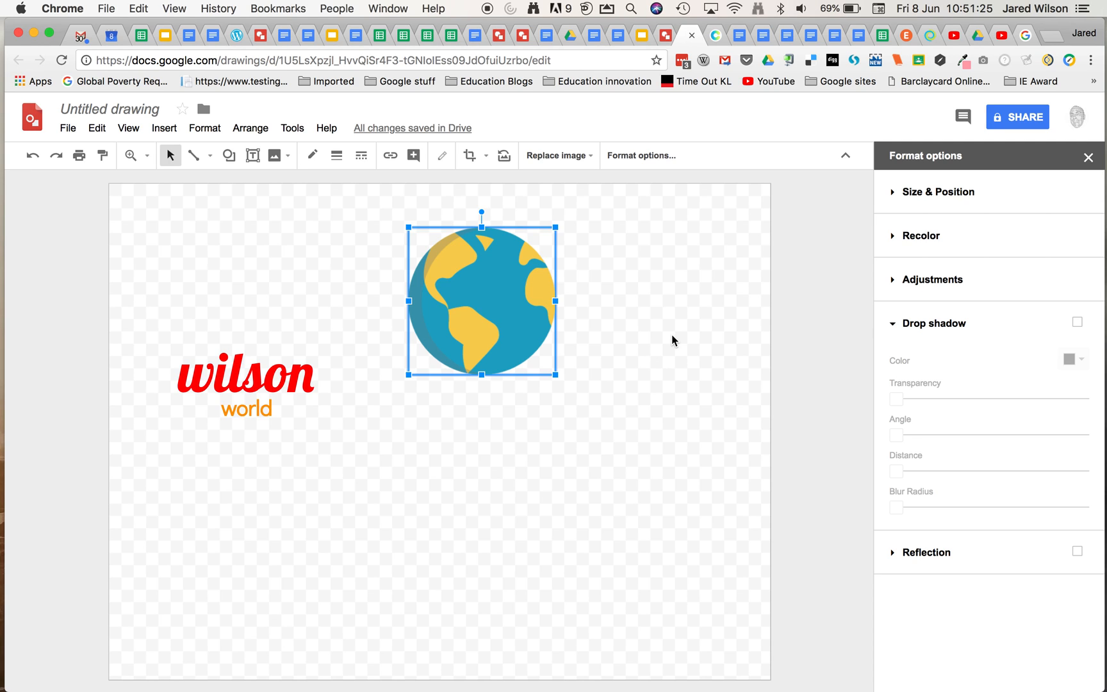
Draw a circle the same size as the blue and yellow globe and align it beside the globe.
left_click(228, 155)
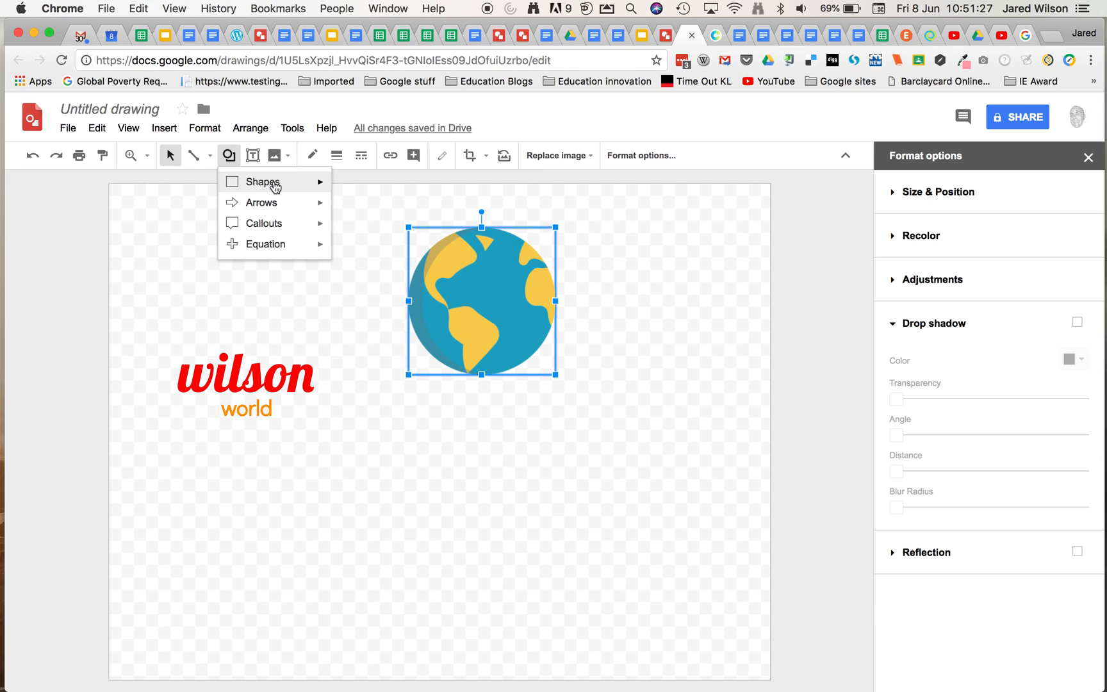
mouse_move(274, 184)
left_click(345, 216)
left_click_drag(570, 279, 718, 387)
left_click_drag(531, 282, 662, 301)
left_click(594, 436)
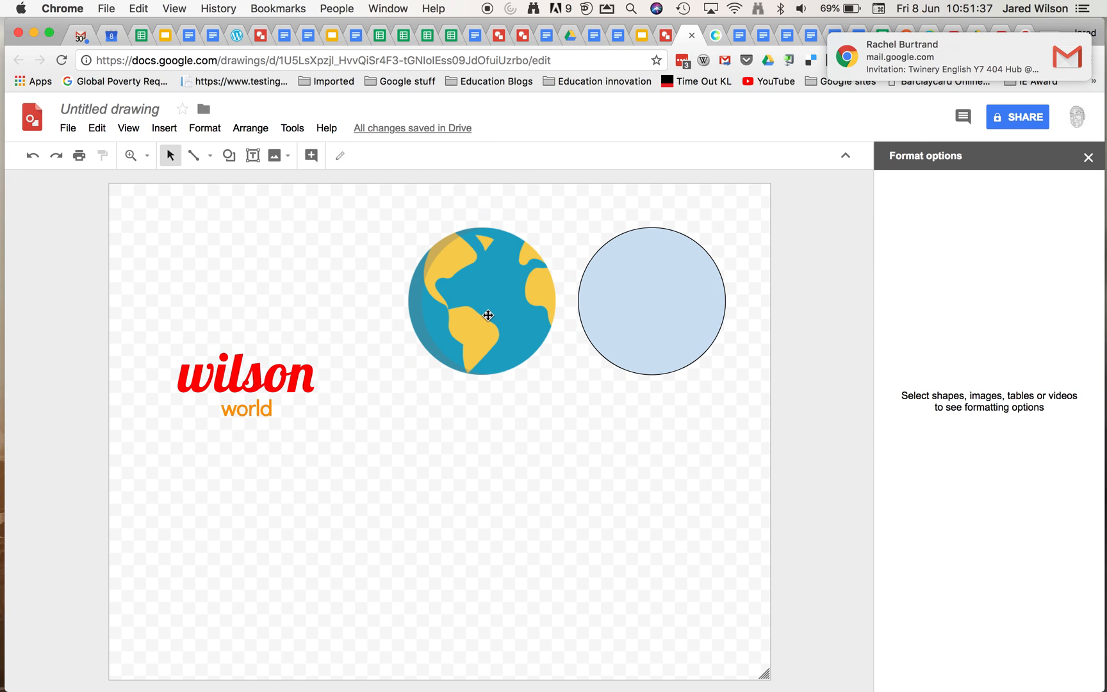
Trace the globe's large North American landmass with the Curve tool as a closed shape.
left_click(146, 155)
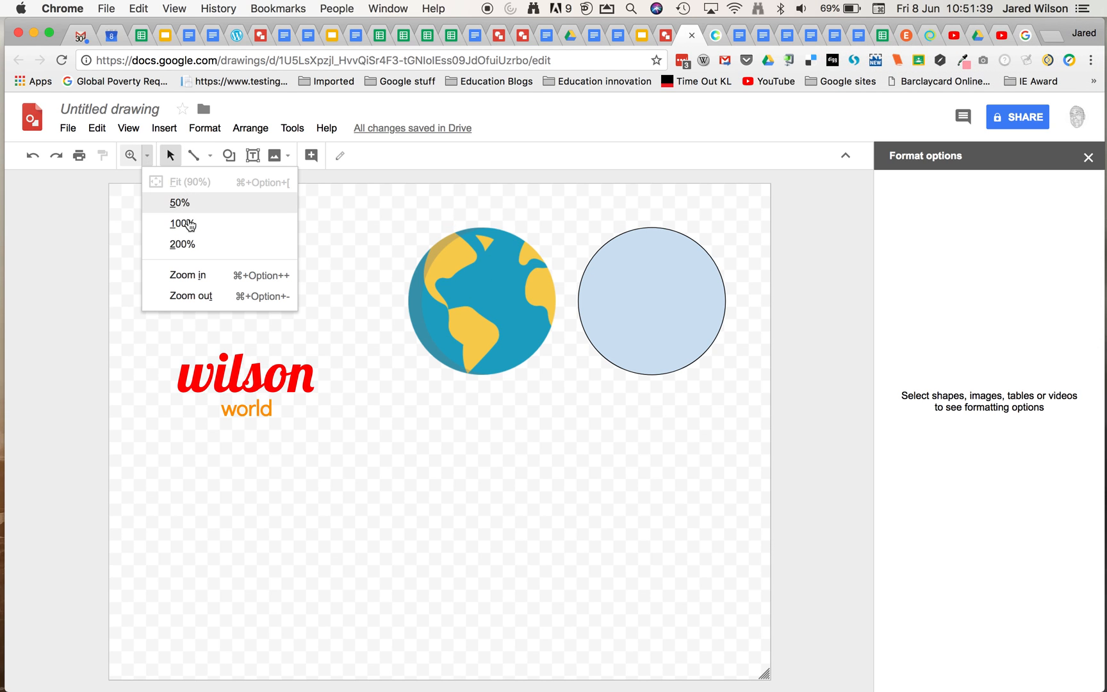
left_click(187, 224)
left_click(147, 155)
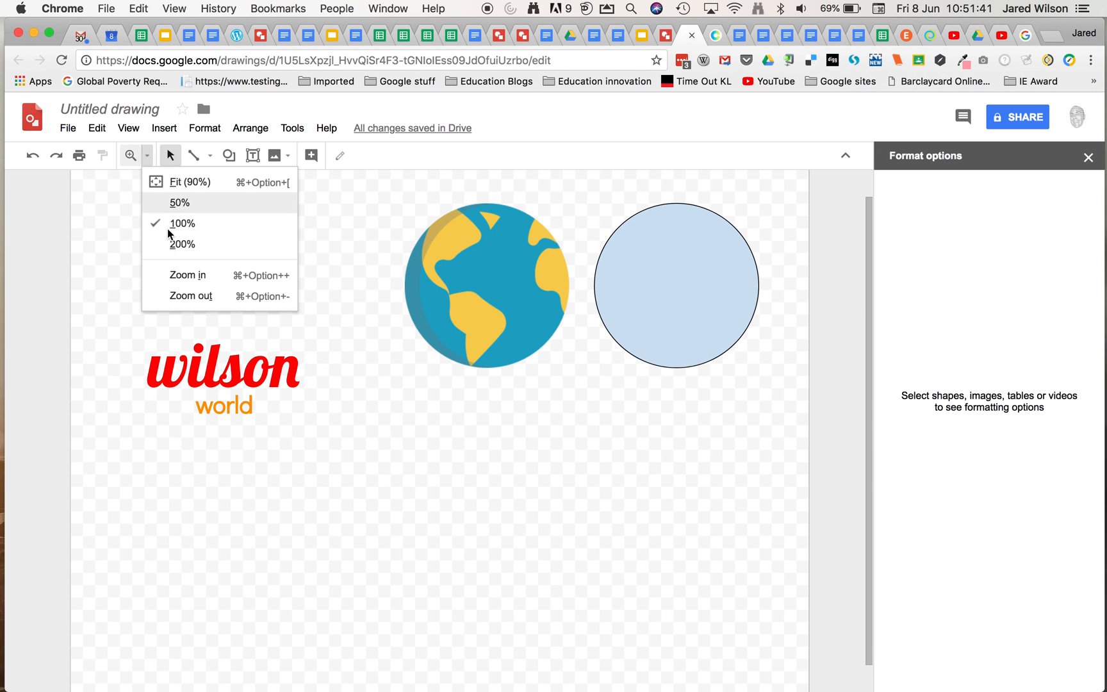
left_click(178, 242)
scroll(666, 326, "up", 5)
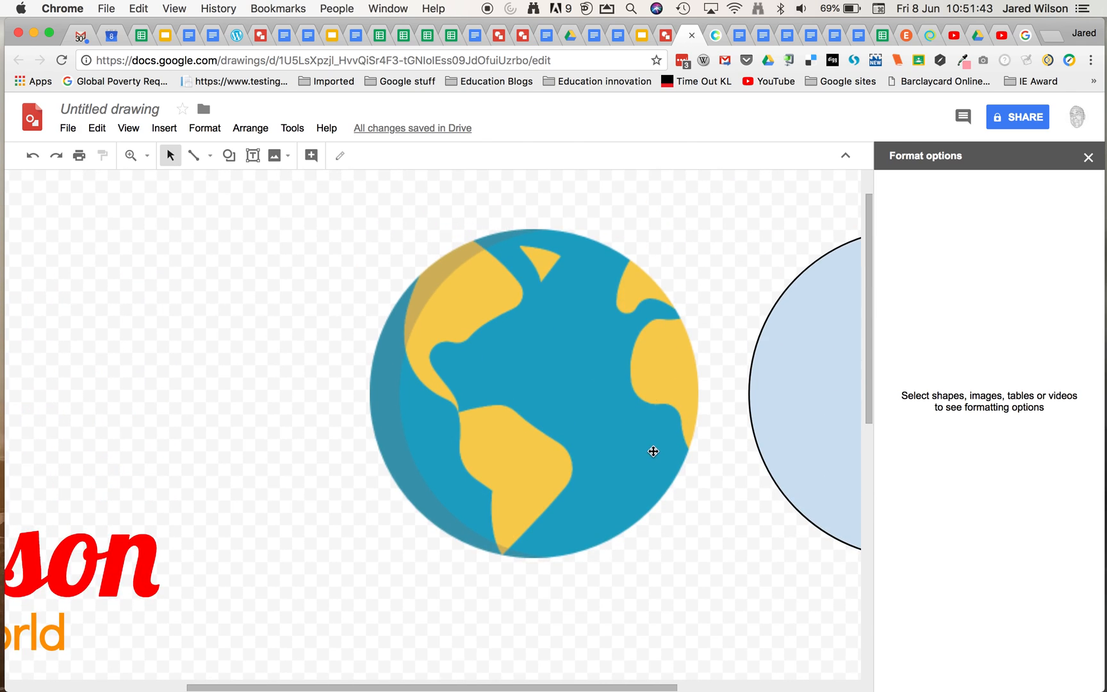
scroll(652, 451, "right", 3)
scroll(653, 452, "left", 1)
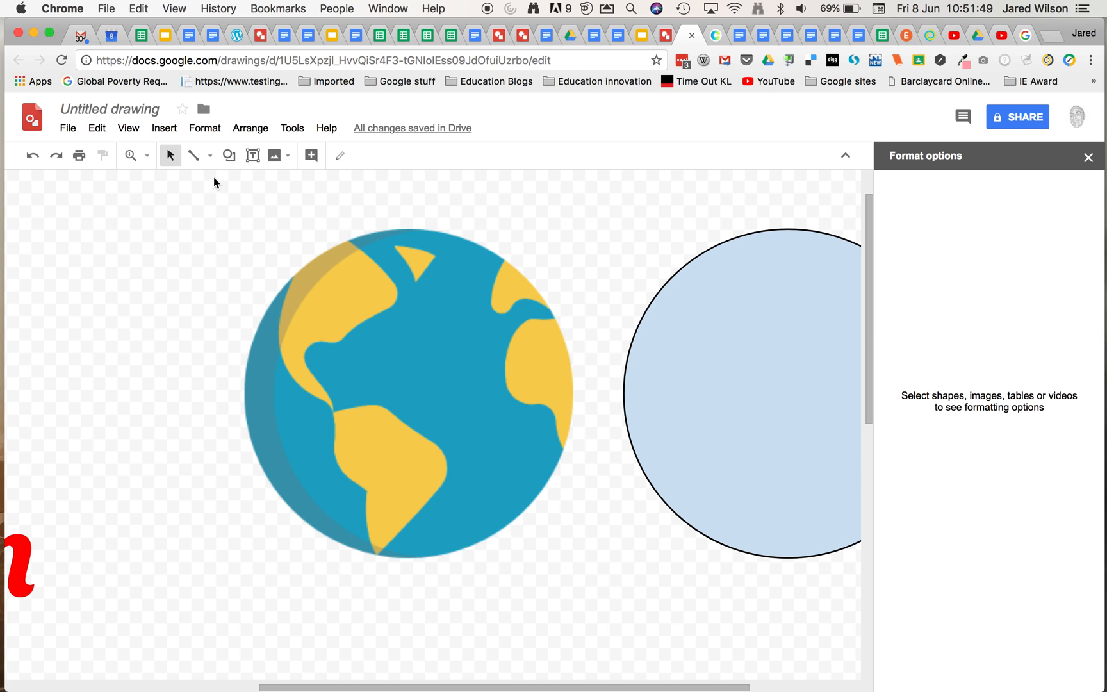
left_click(211, 156)
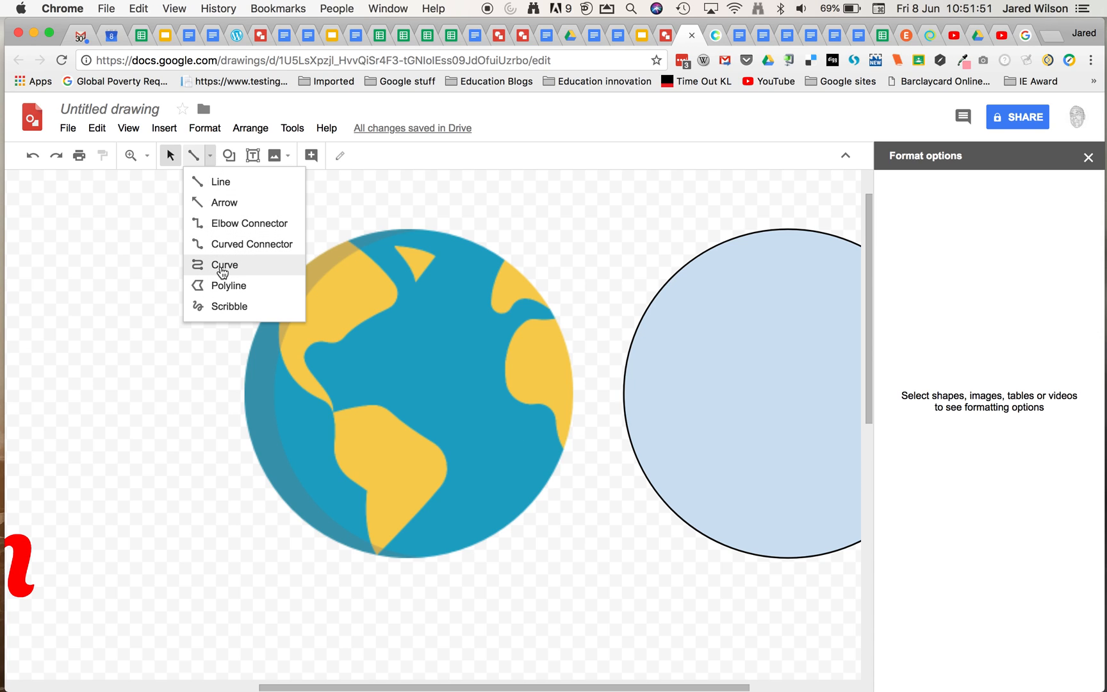
left_click(212, 265)
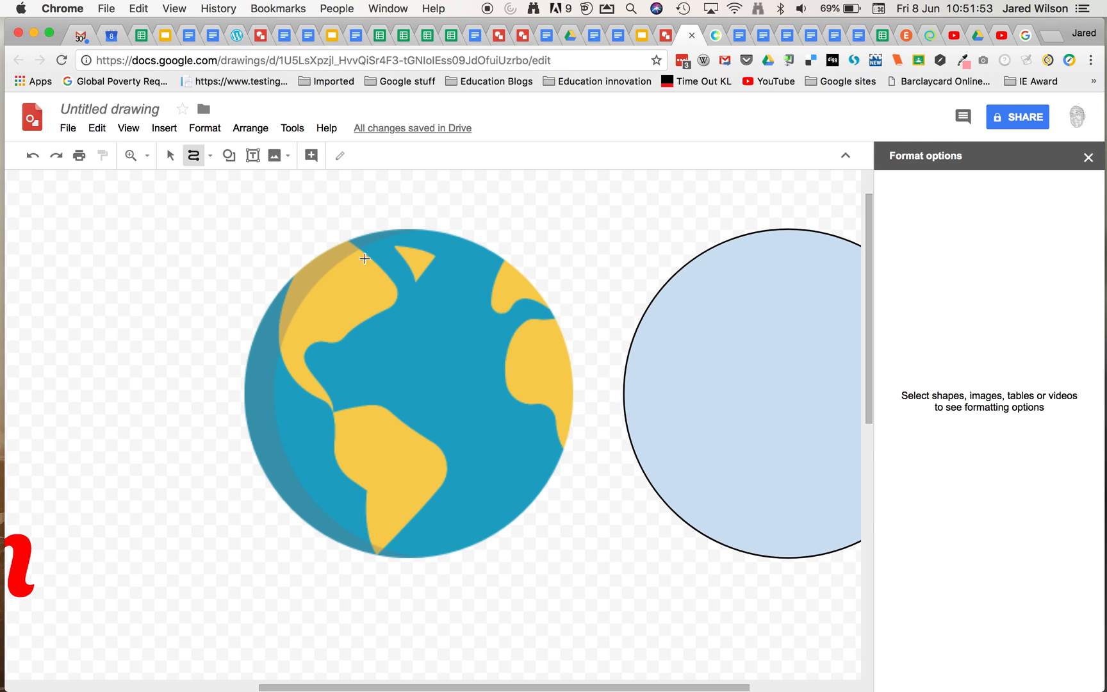
left_click(148, 157)
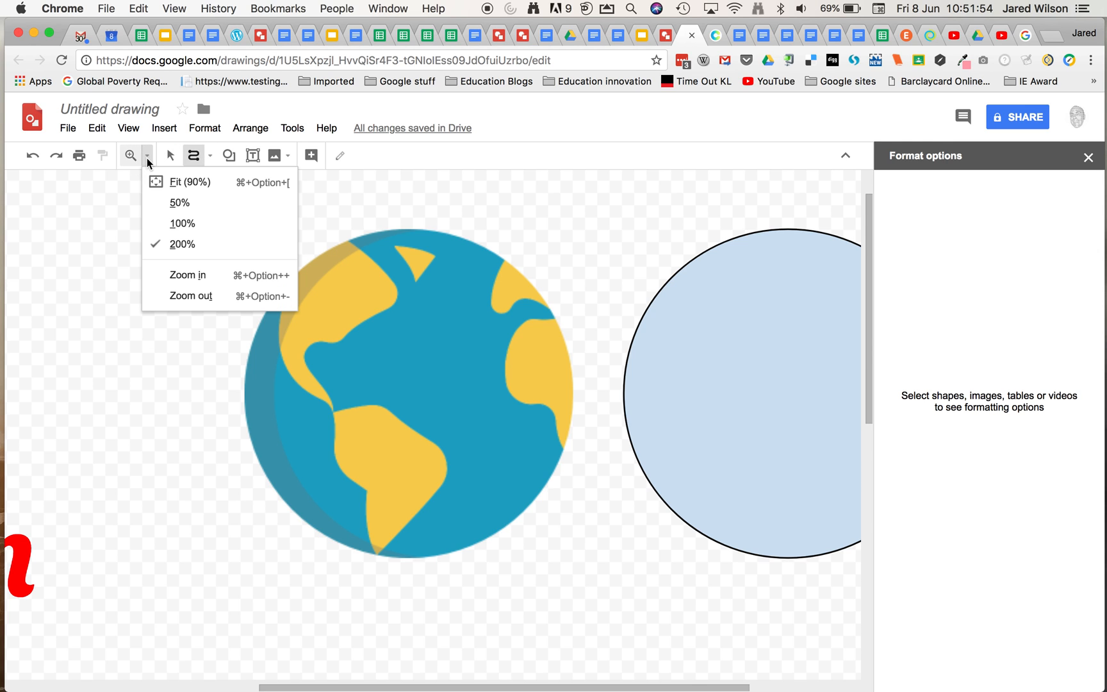
left_click(202, 282)
scroll(361, 320, "up", 5)
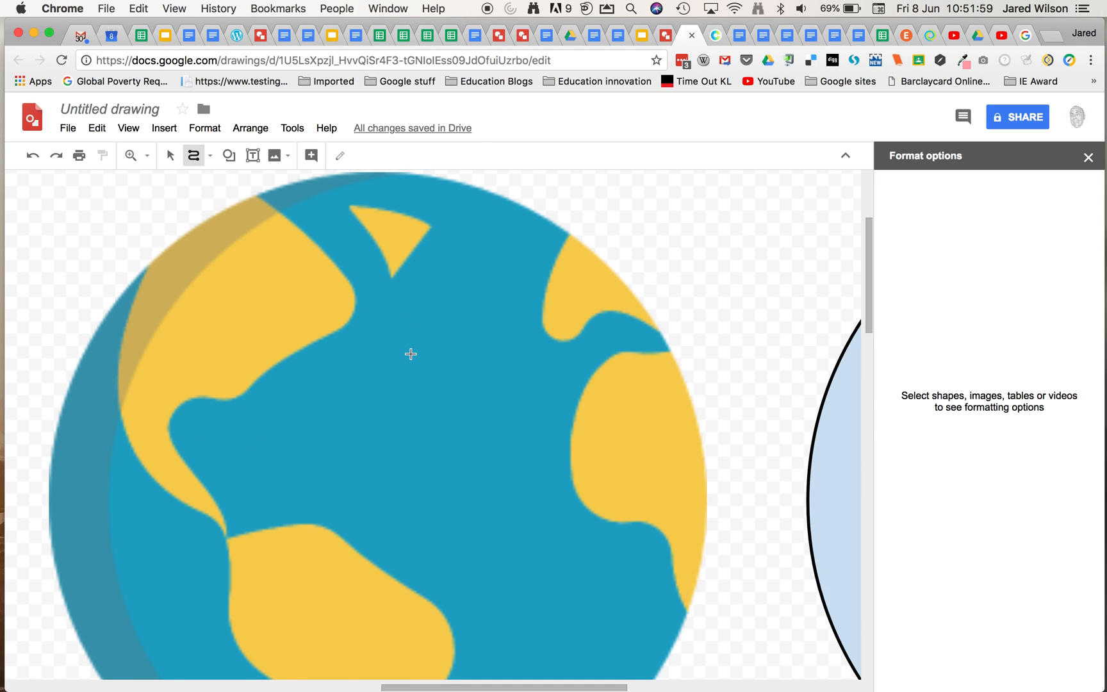
scroll(411, 354, "up", 2)
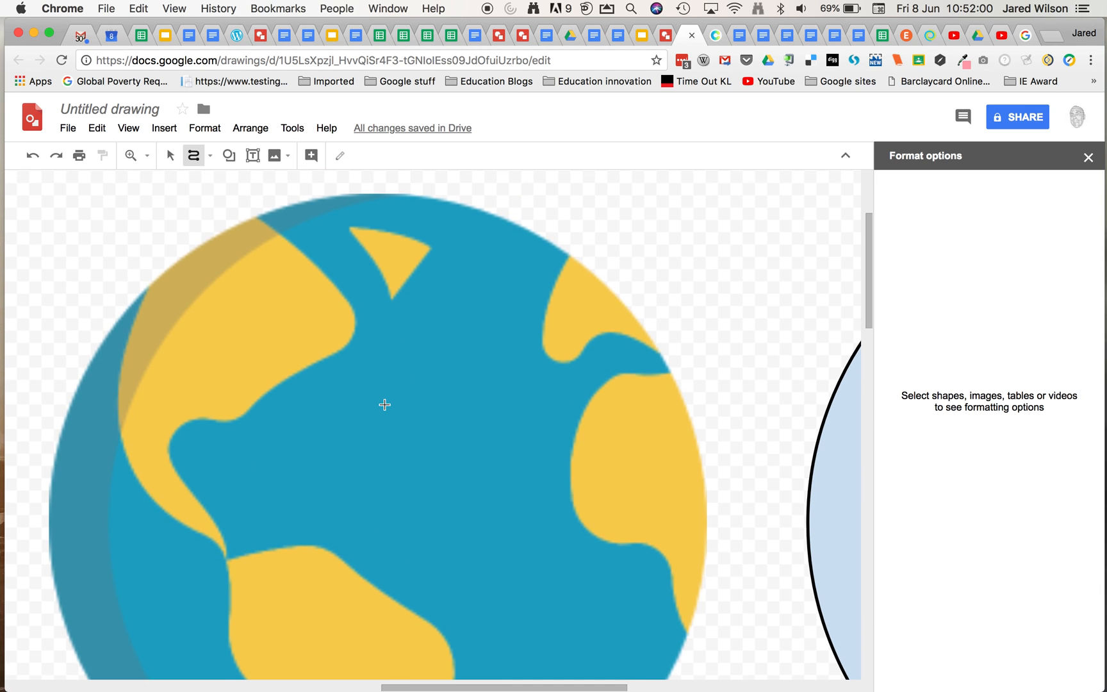
left_click(259, 218)
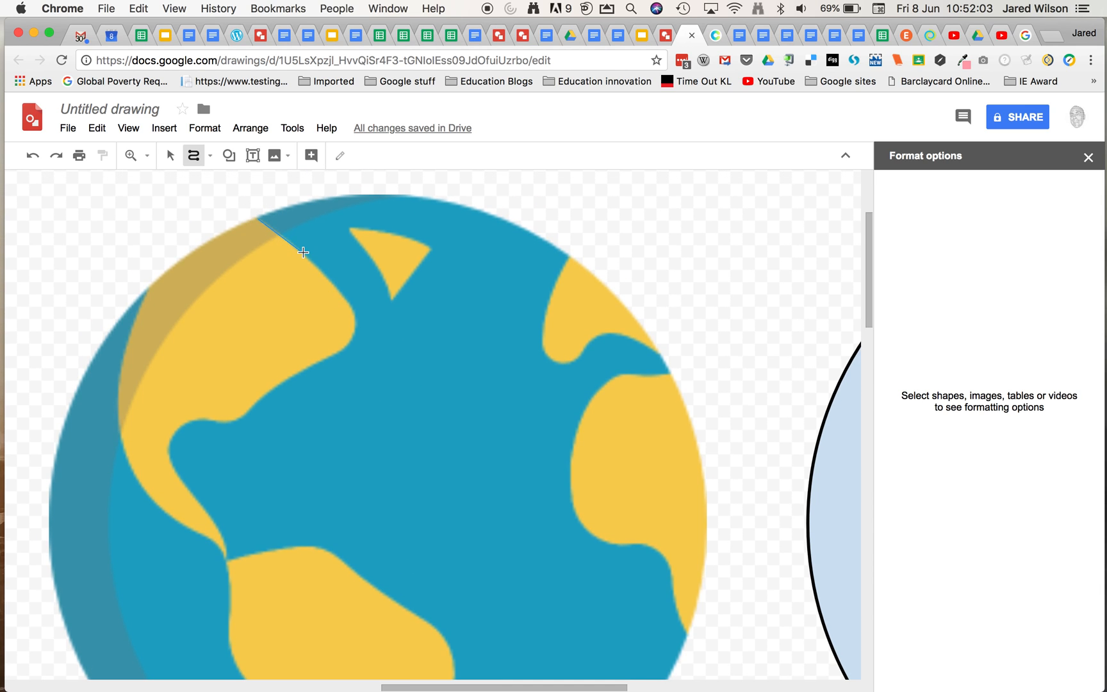
left_click(335, 288)
left_click(317, 362)
left_click(274, 388)
left_click(242, 414)
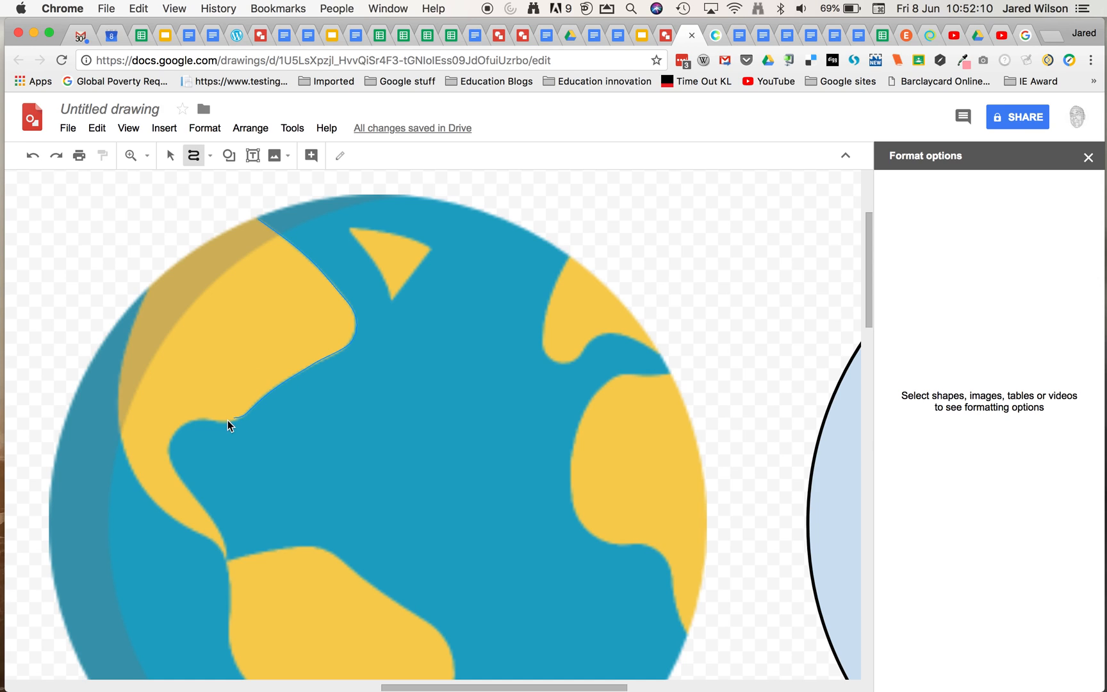
left_click(171, 438)
left_click(224, 555)
left_click(147, 494)
left_click(117, 432)
left_click(188, 259)
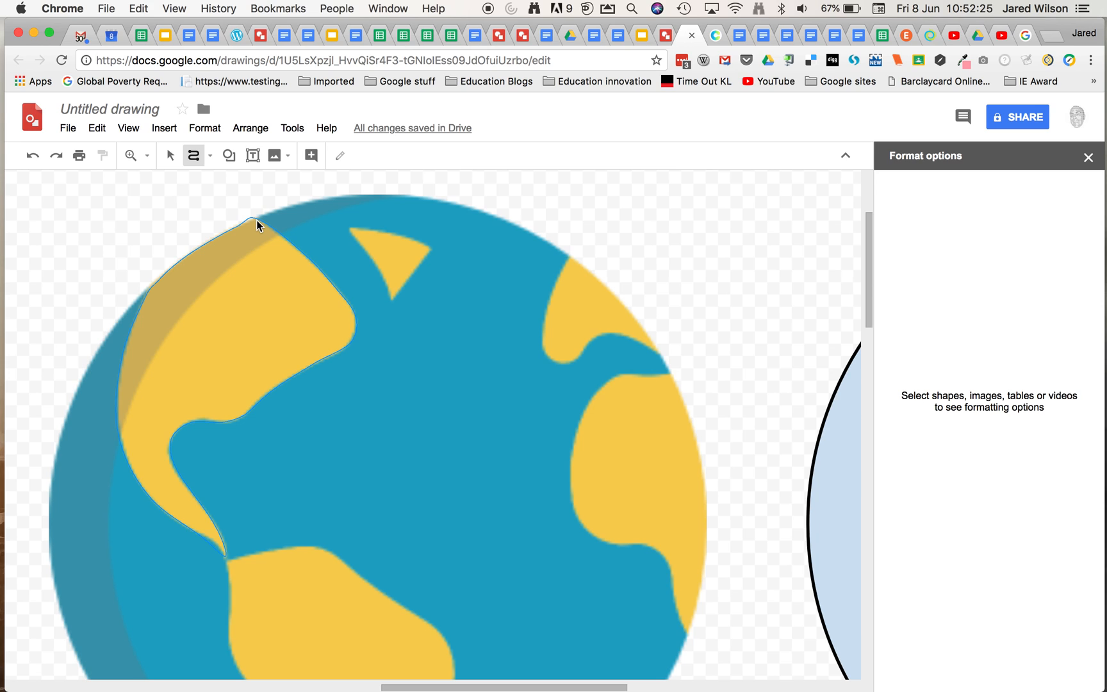
left_click(256, 220)
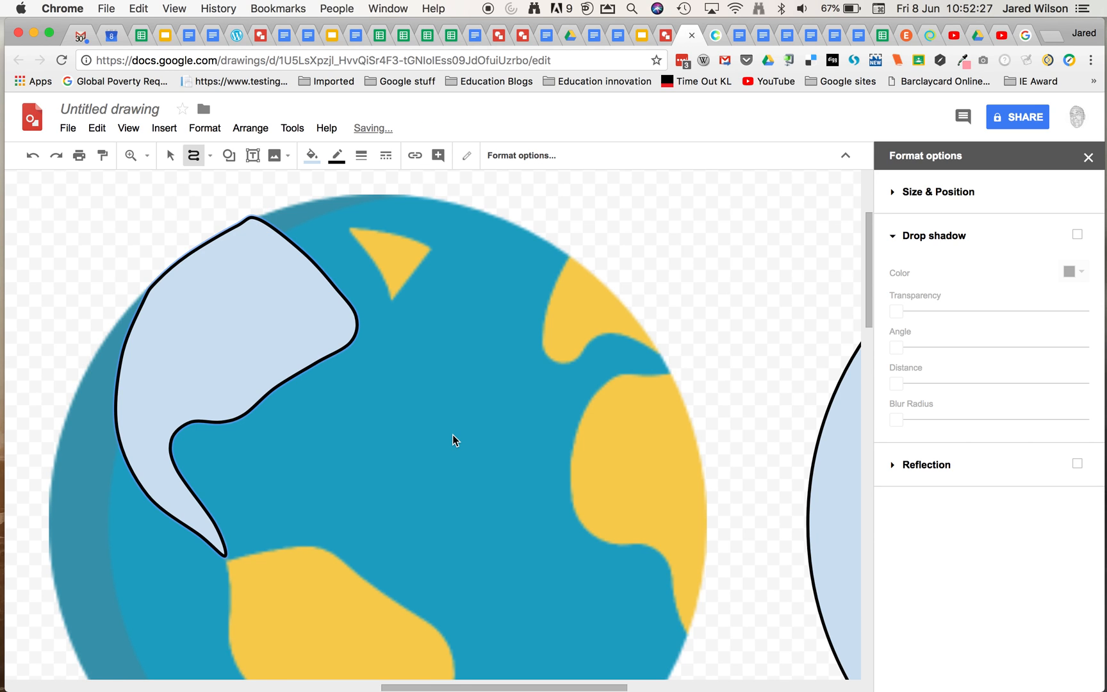
scroll(450, 550, "down", 2)
scroll(433, 384, "up", 3)
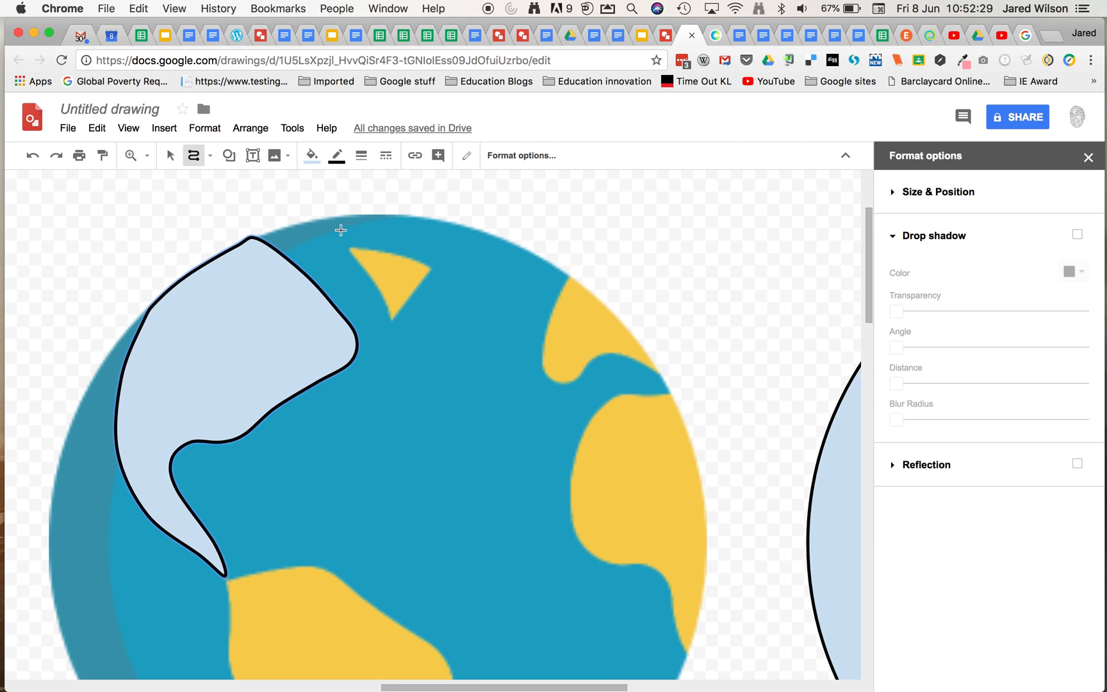
left_click(193, 155)
double_click(393, 316)
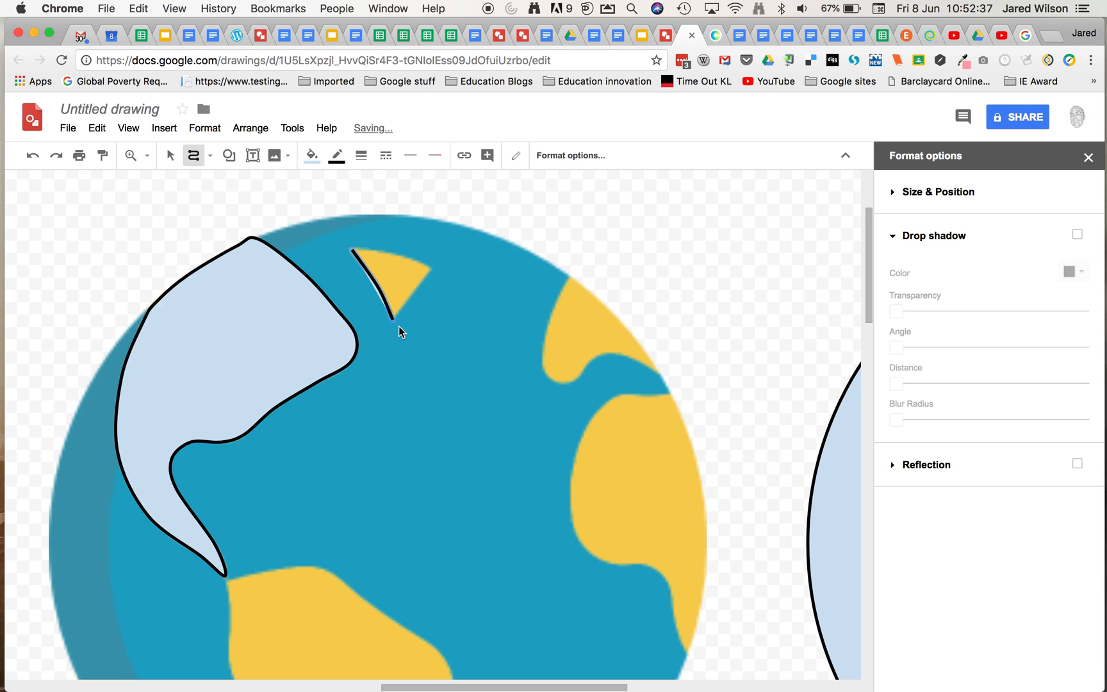
key("super+z")
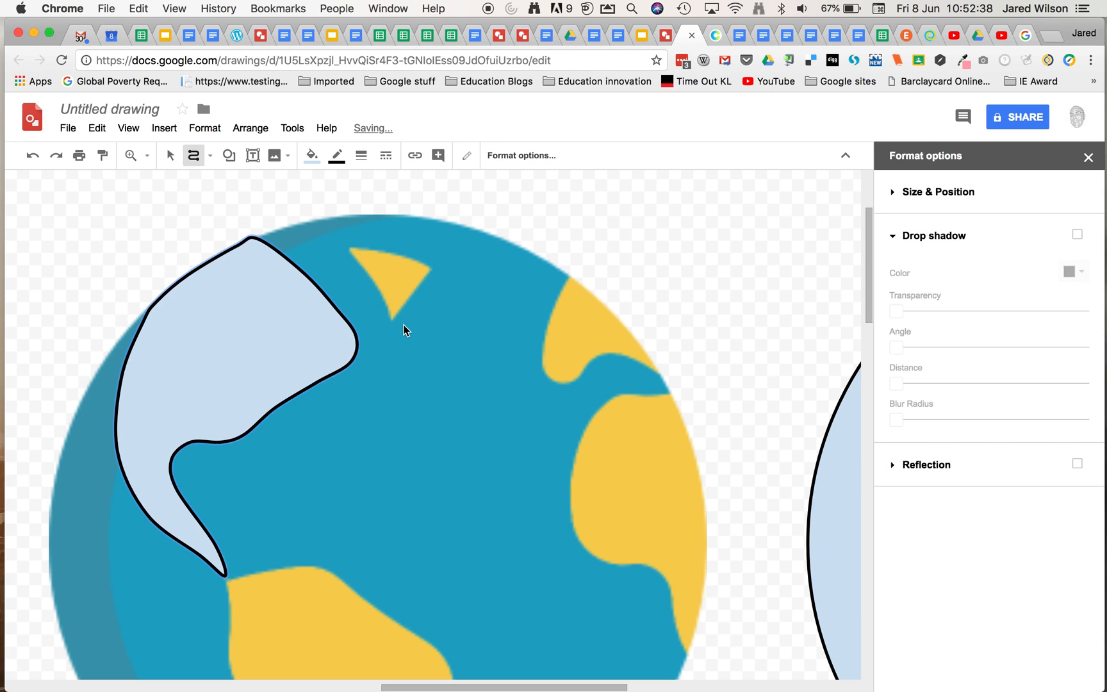
left_click(350, 249)
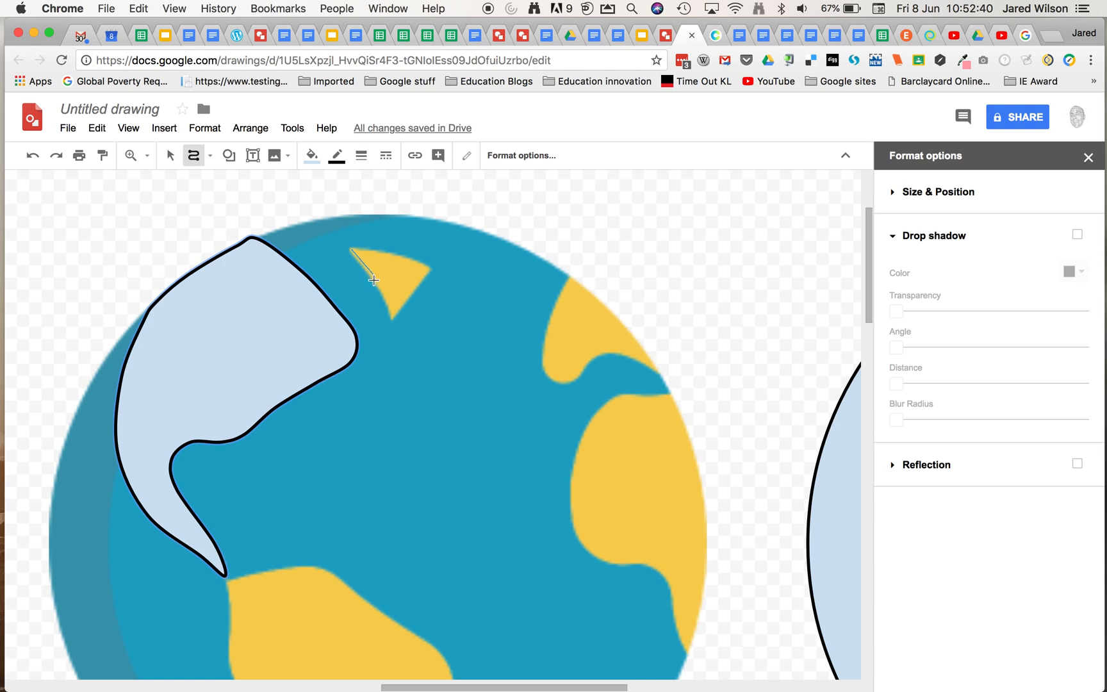
double_click(391, 319)
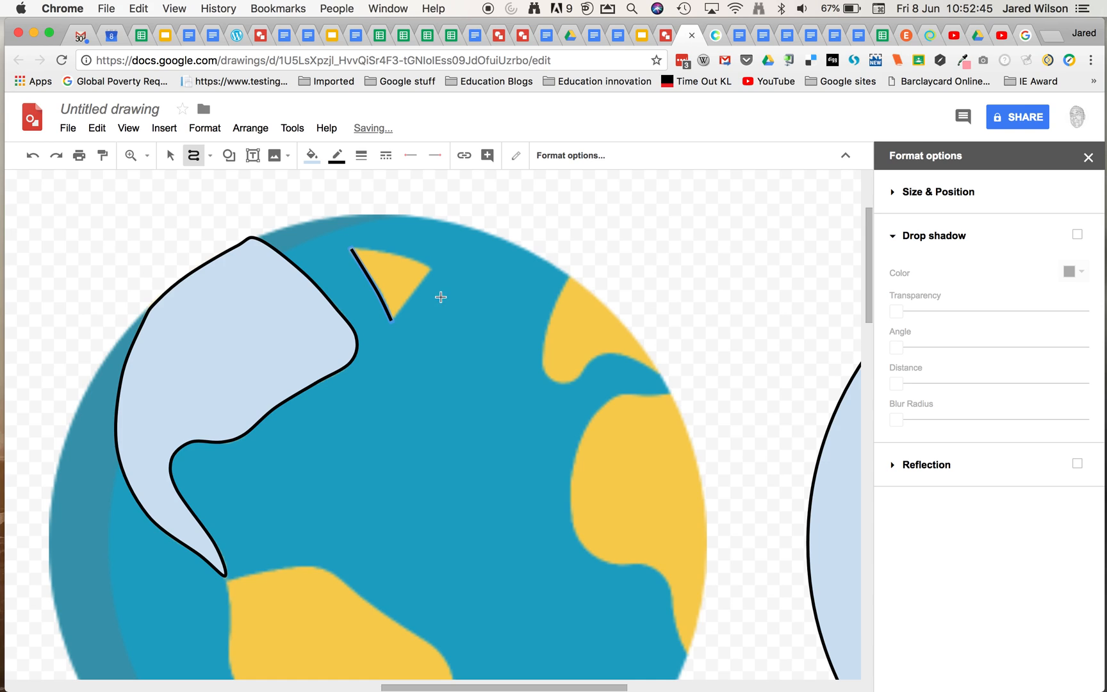
key("BackSpace")
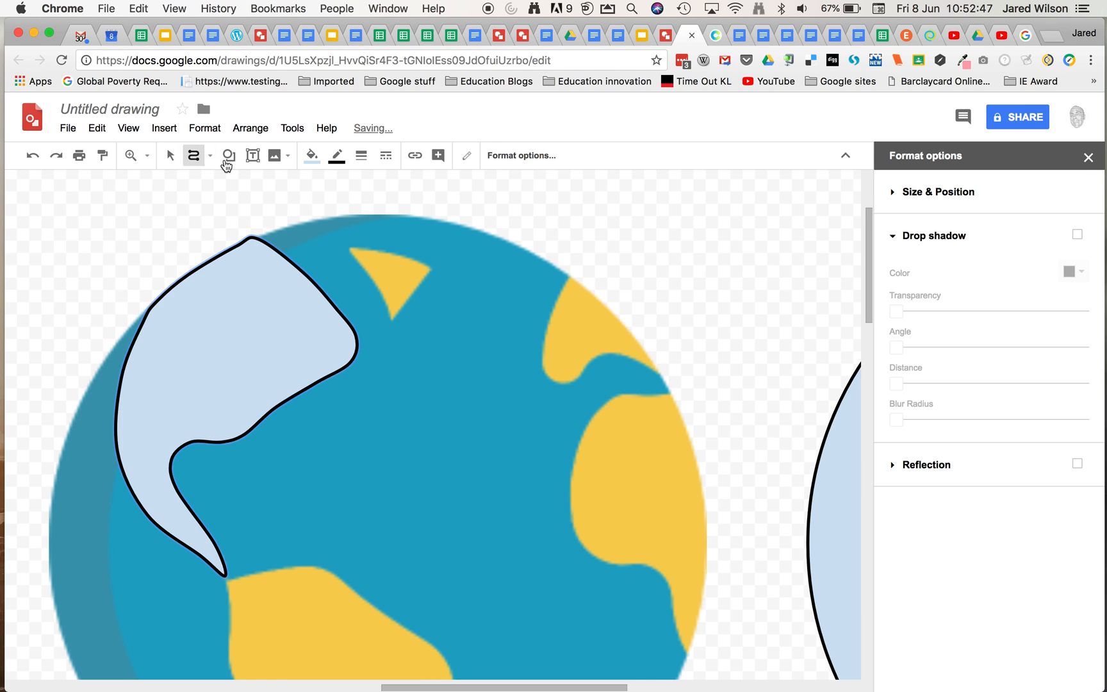
Trace the small triangular landmass near the globe's top with the Curve tool as a closed shape.
left_click(392, 319)
left_click(430, 268)
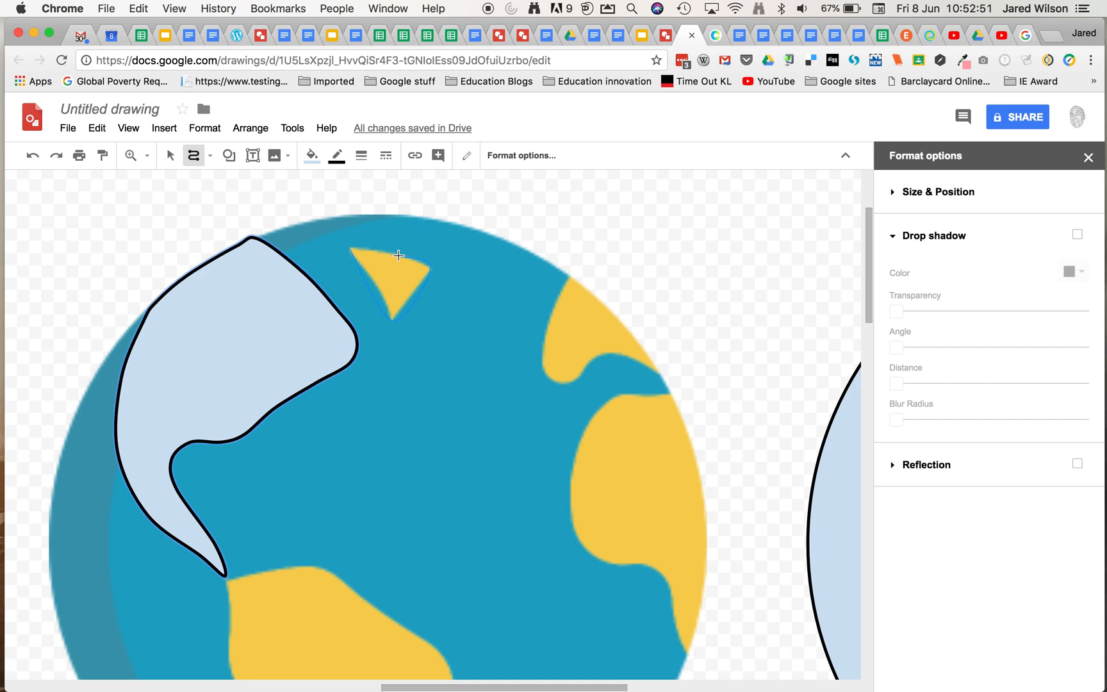
left_click(351, 248)
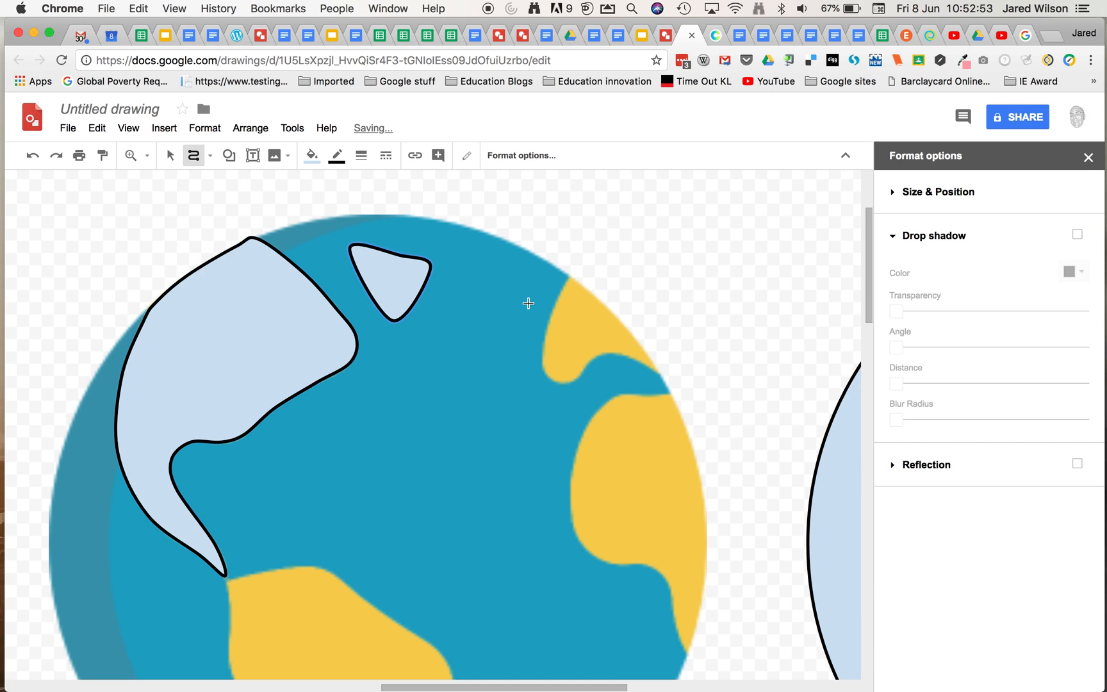
left_click(169, 155)
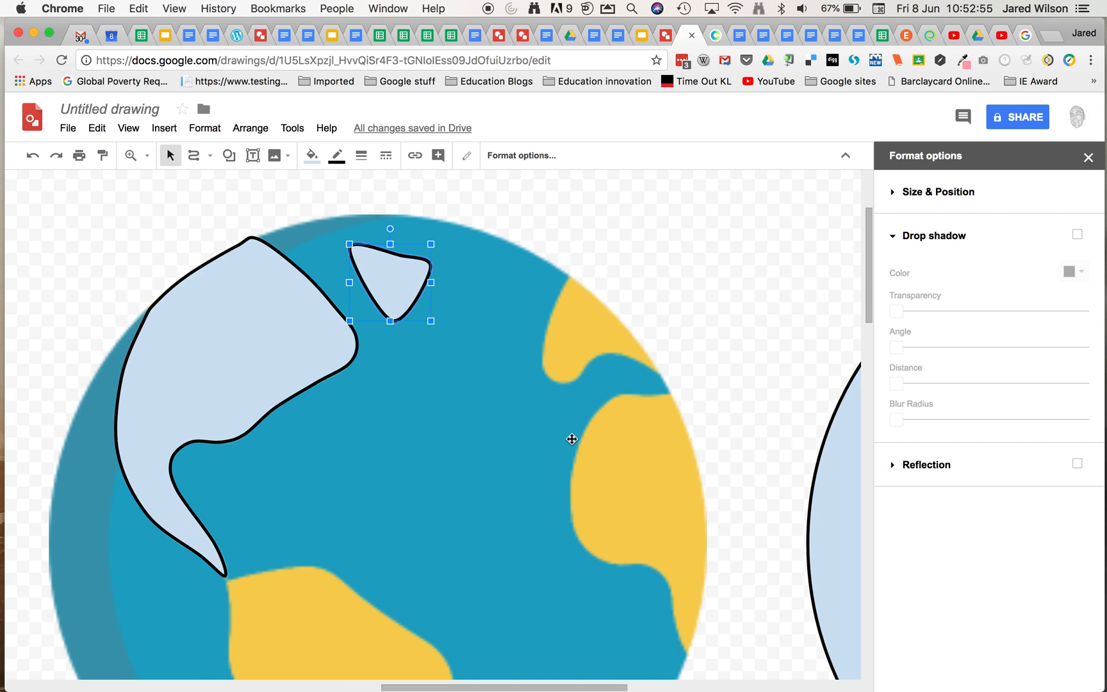
Move the reference globe image away from the traced land shapes to the canvas's lower right edge.
scroll(571, 439, "down", 3)
left_click(142, 156)
left_click(168, 182)
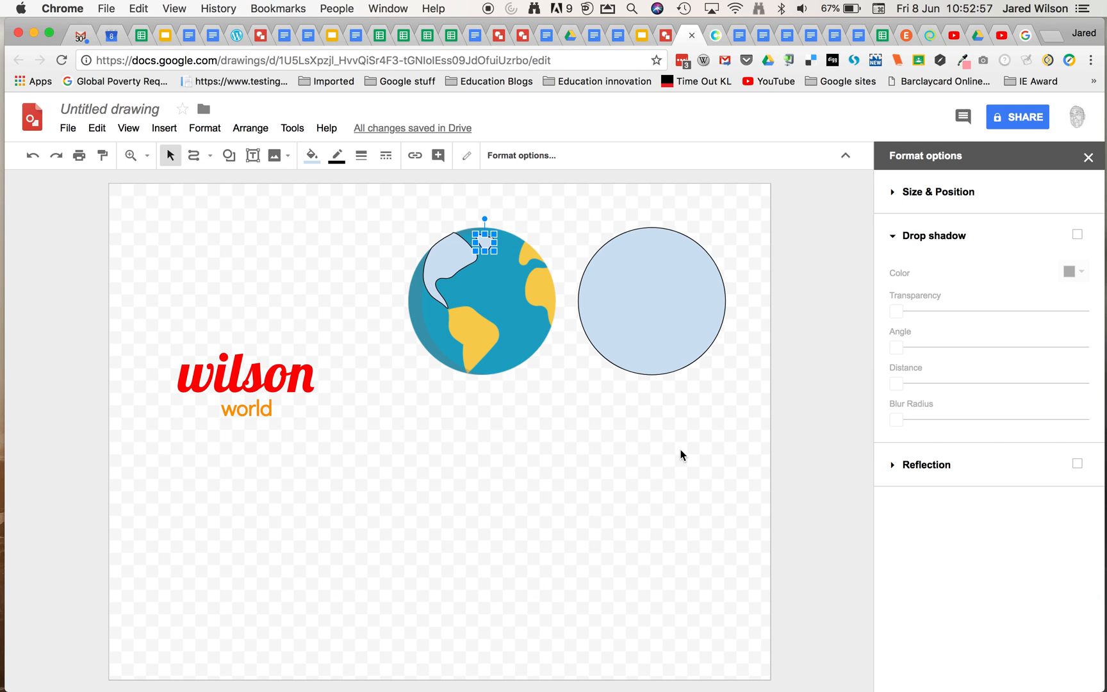
left_click(578, 437)
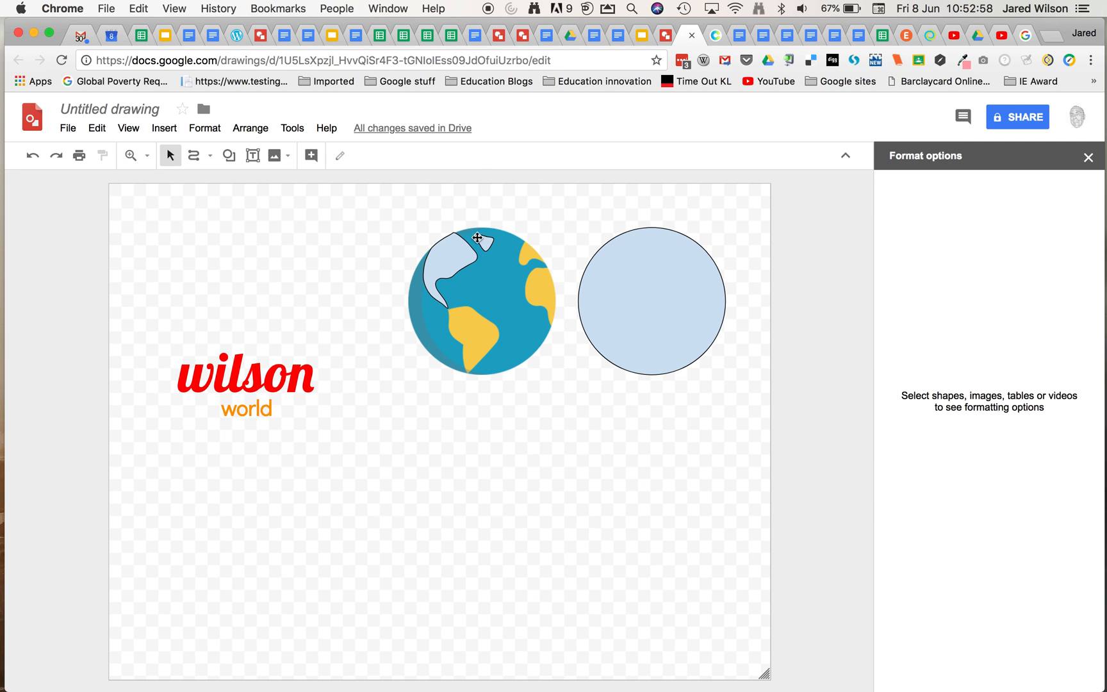
left_click(632, 316)
left_click(495, 338)
left_click_drag(499, 333, 813, 544)
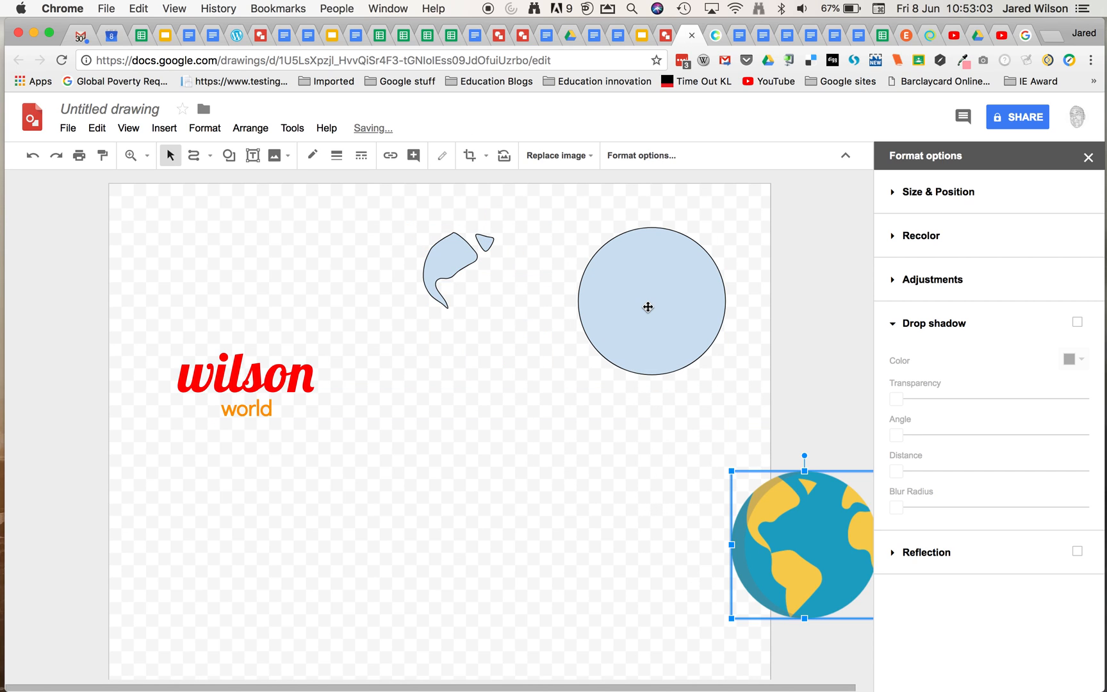
Fill the plain circle with the custom violet-blue colour and move it behind the two traced land shapes.
left_click(603, 316)
left_click(313, 157)
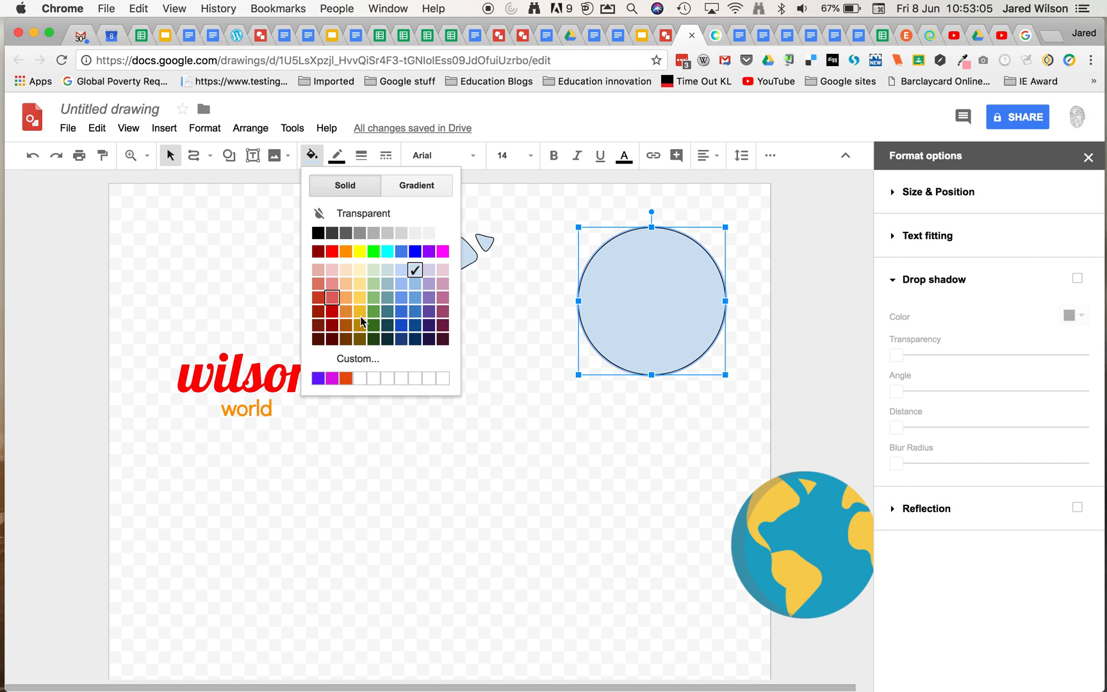
left_click(317, 378)
left_click_drag(652, 271, 485, 269)
Fill both traced land shapes with the custom orange colour.
left_click(687, 288)
left_click(487, 242)
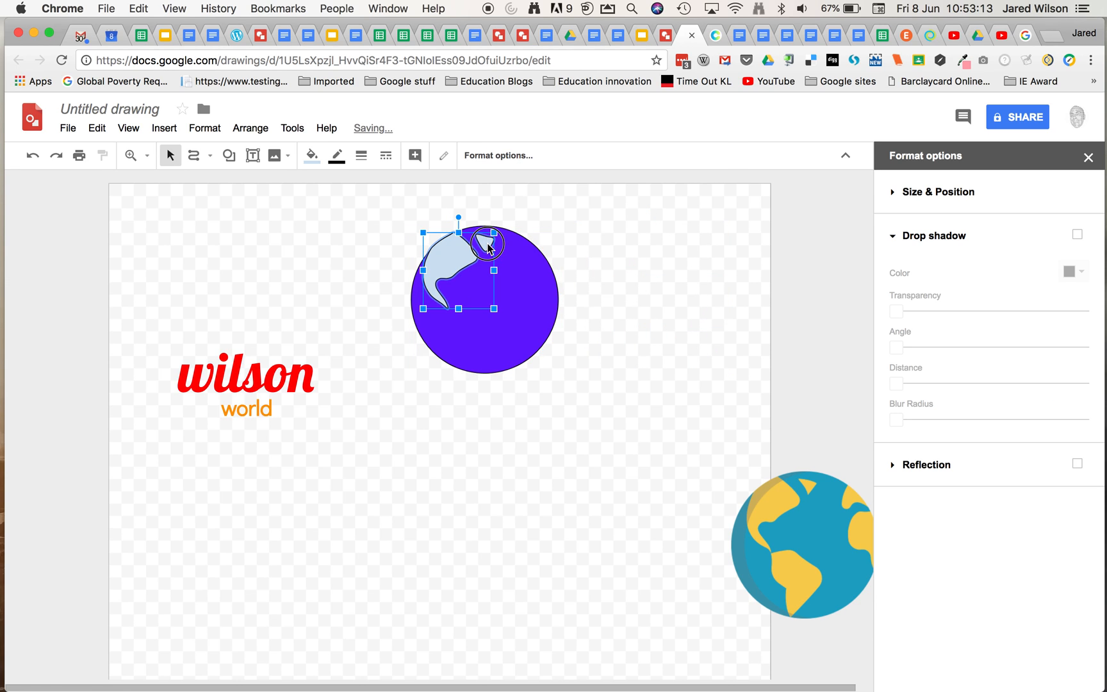
left_click(312, 156)
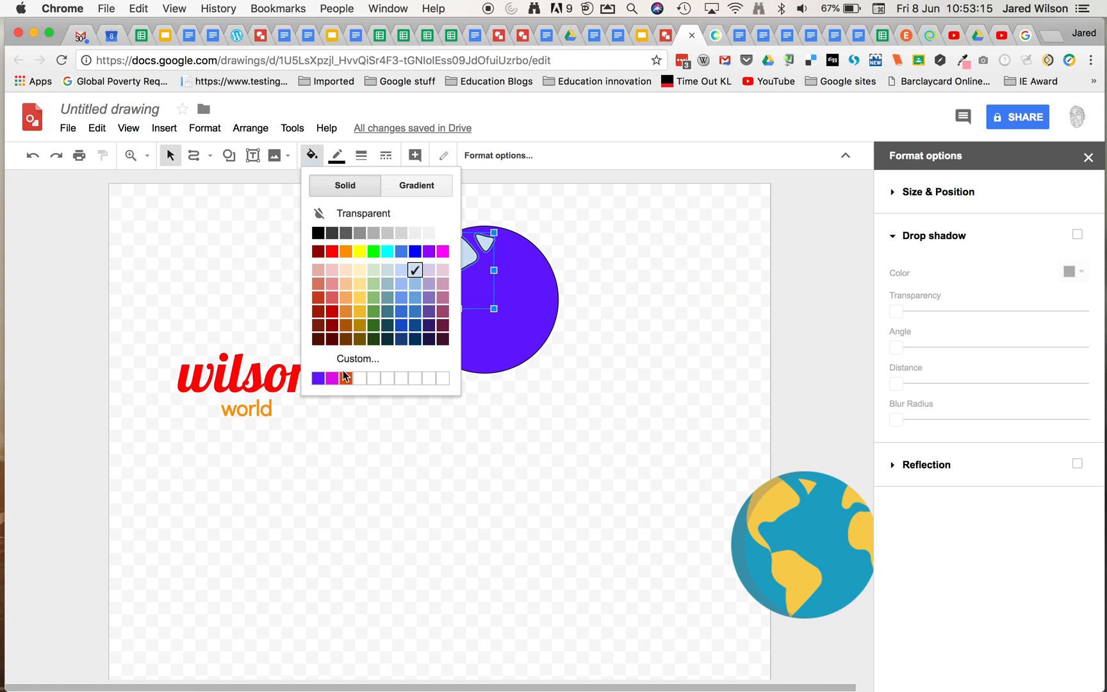
left_click(345, 376)
left_click(576, 294)
Make the borders of the two land shapes and the violet-blue circle transparent.
left_click(456, 267)
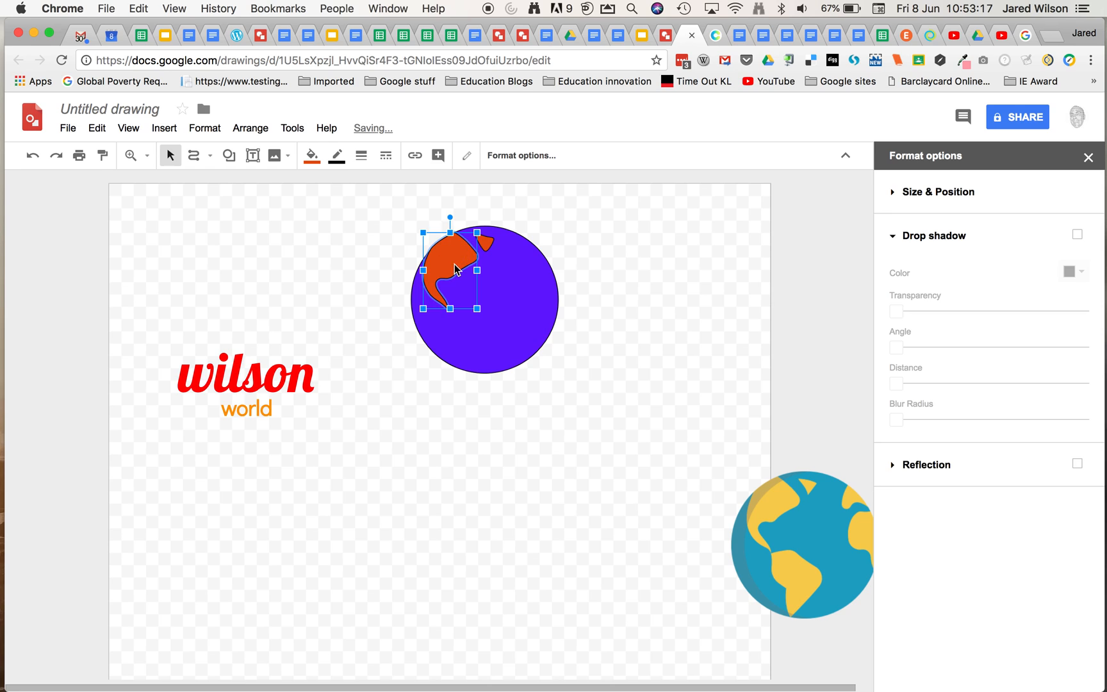
left_click(487, 247, "shift")
left_click(336, 156)
left_click(349, 183)
left_click(702, 320)
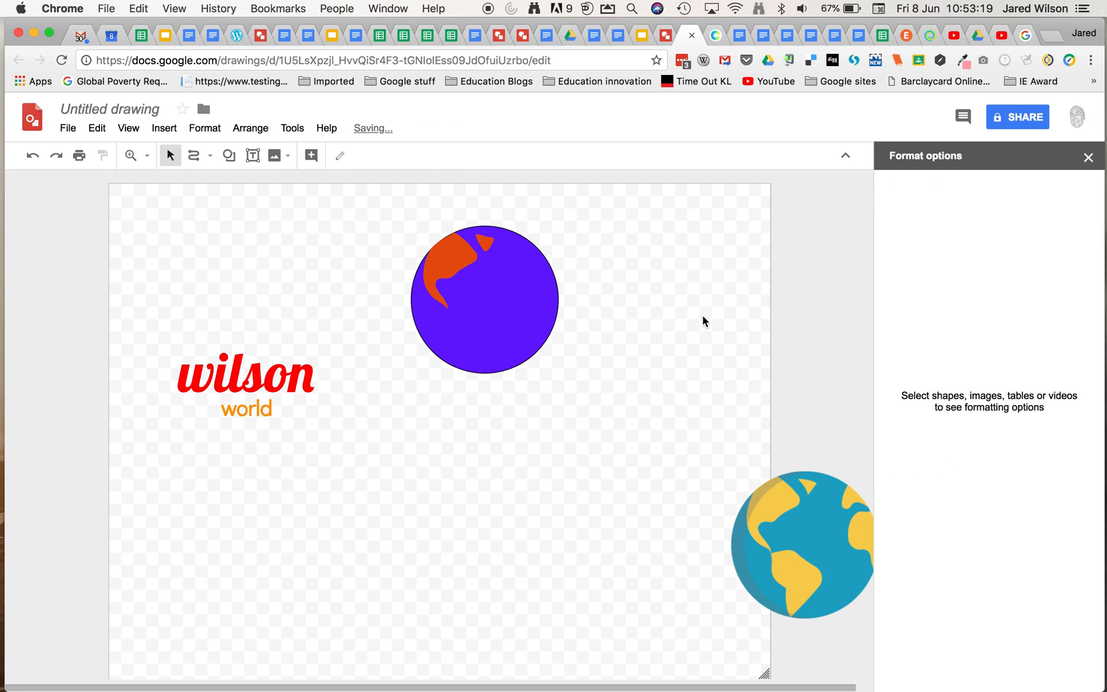
left_click(525, 313)
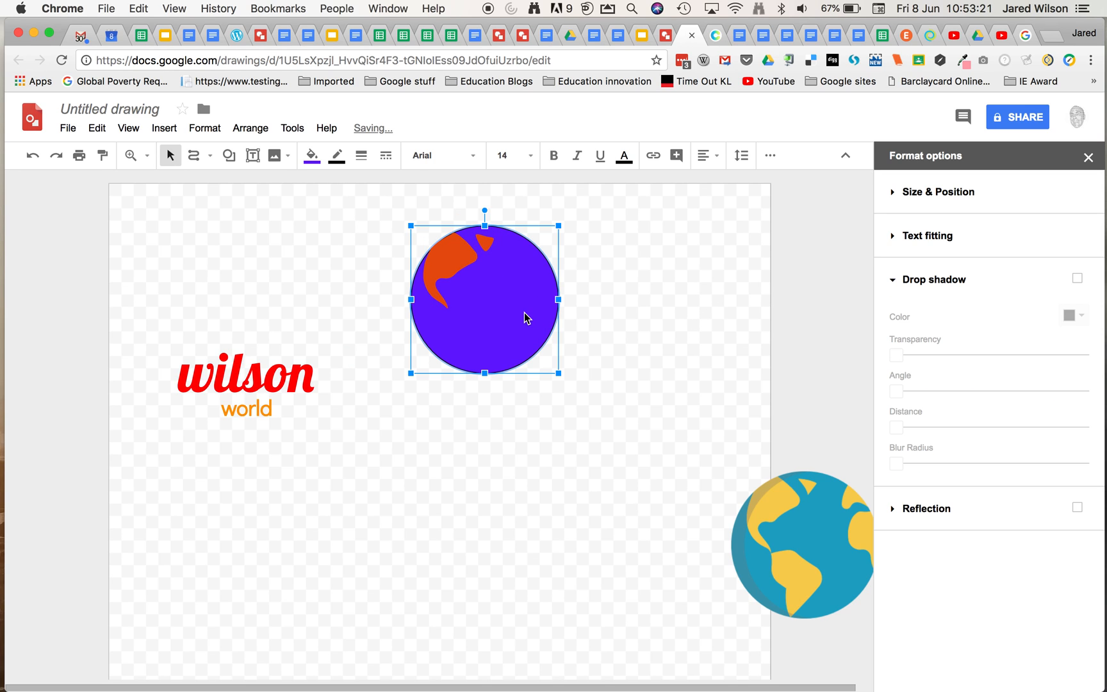
left_click(336, 156)
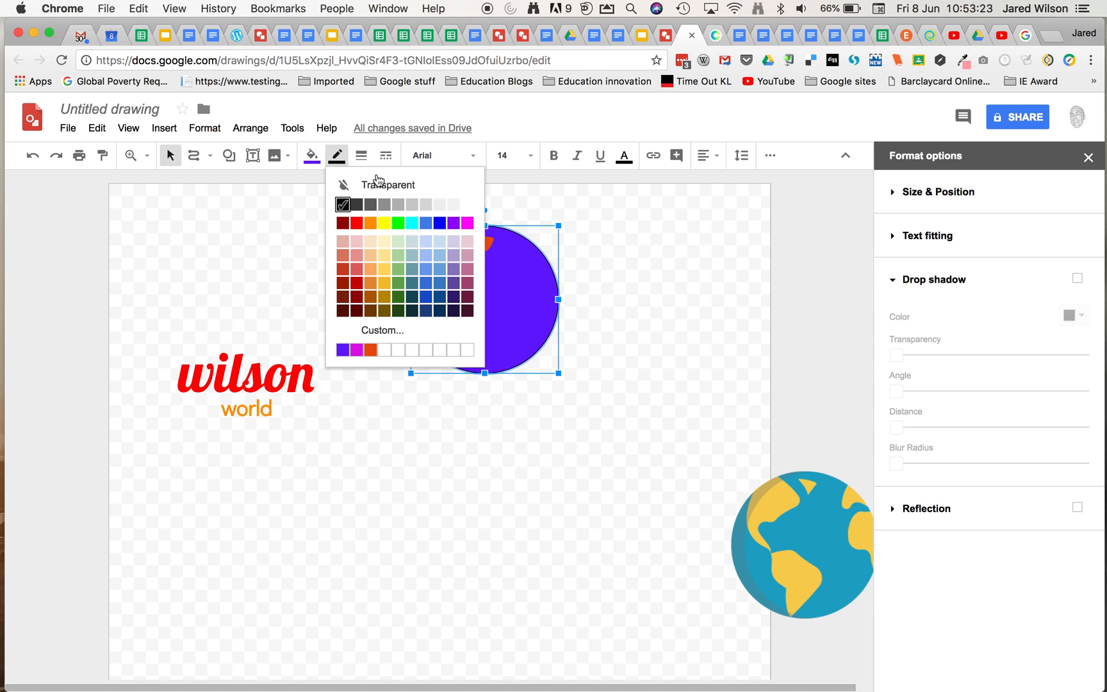
left_click(379, 185)
left_click(602, 261)
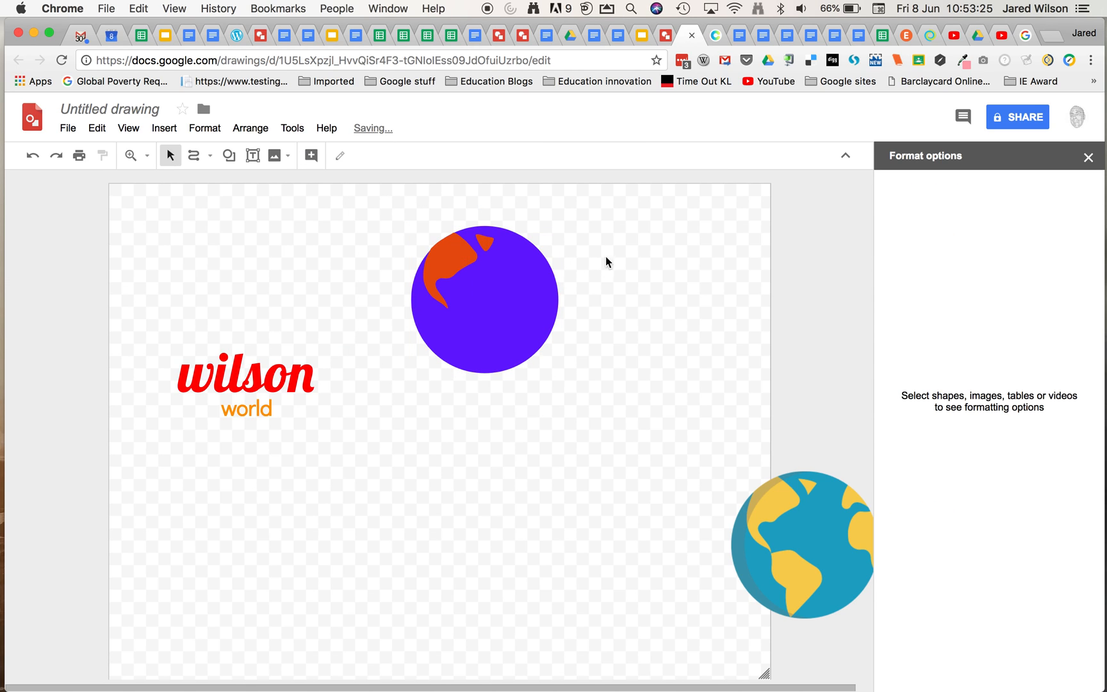
Duplicate the violet-blue circle and give the copy a transparent fill and an 8px border in the custom orange.
left_click(499, 317)
key("super+d")
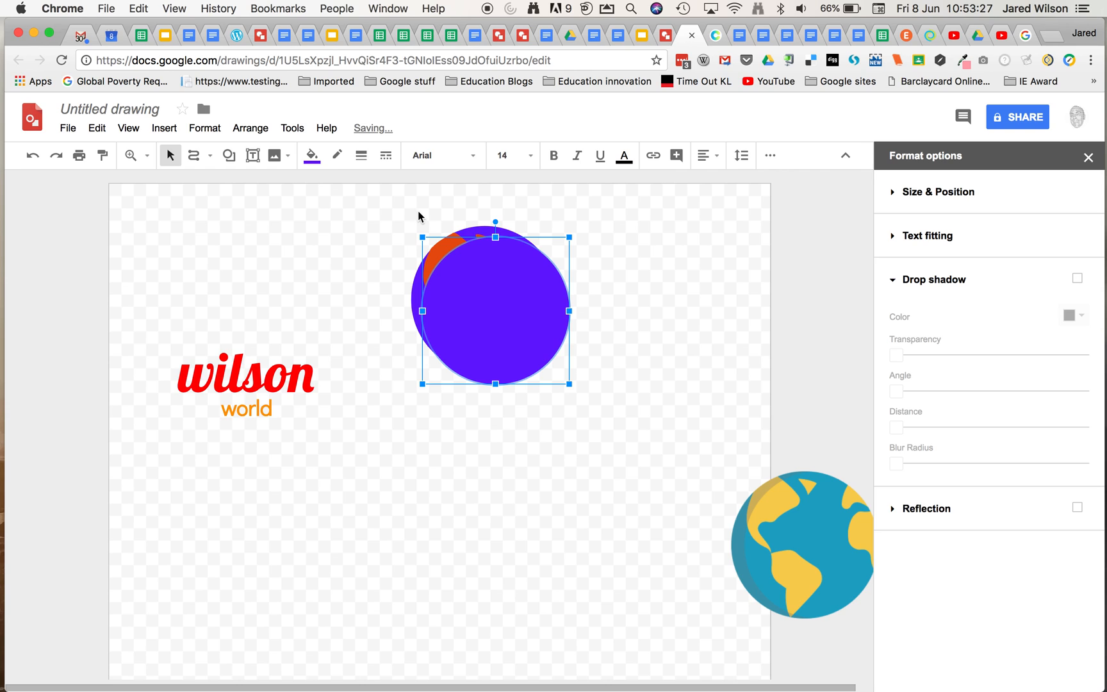
left_click(336, 156)
left_click(362, 349)
left_click(312, 156)
left_click(362, 216)
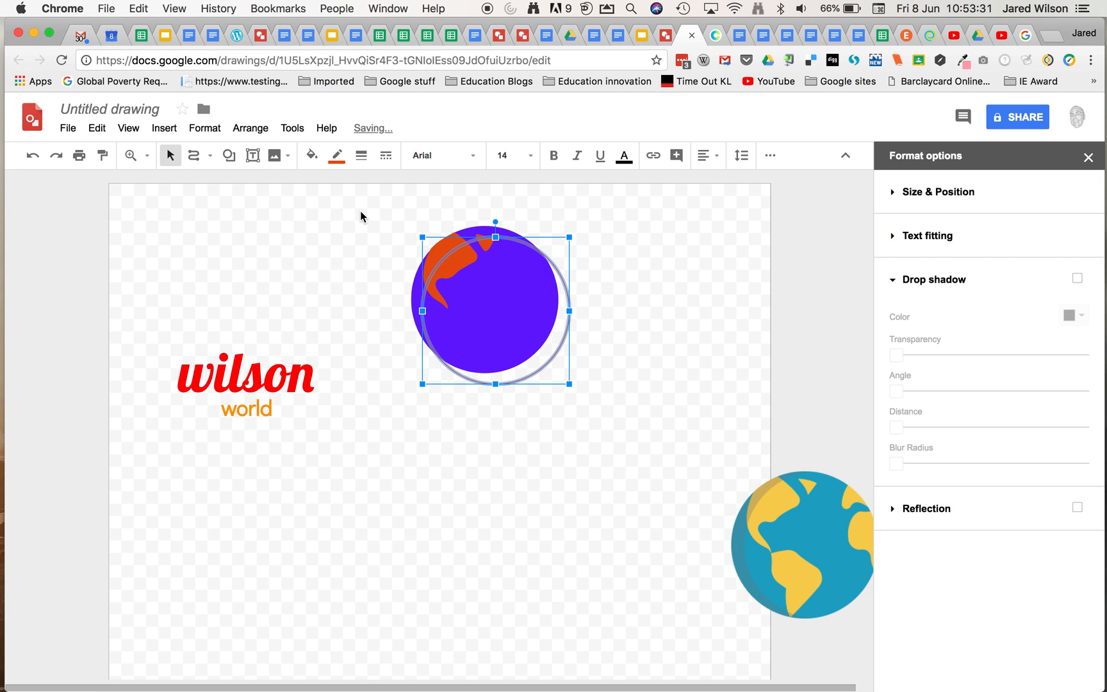
left_click(361, 156)
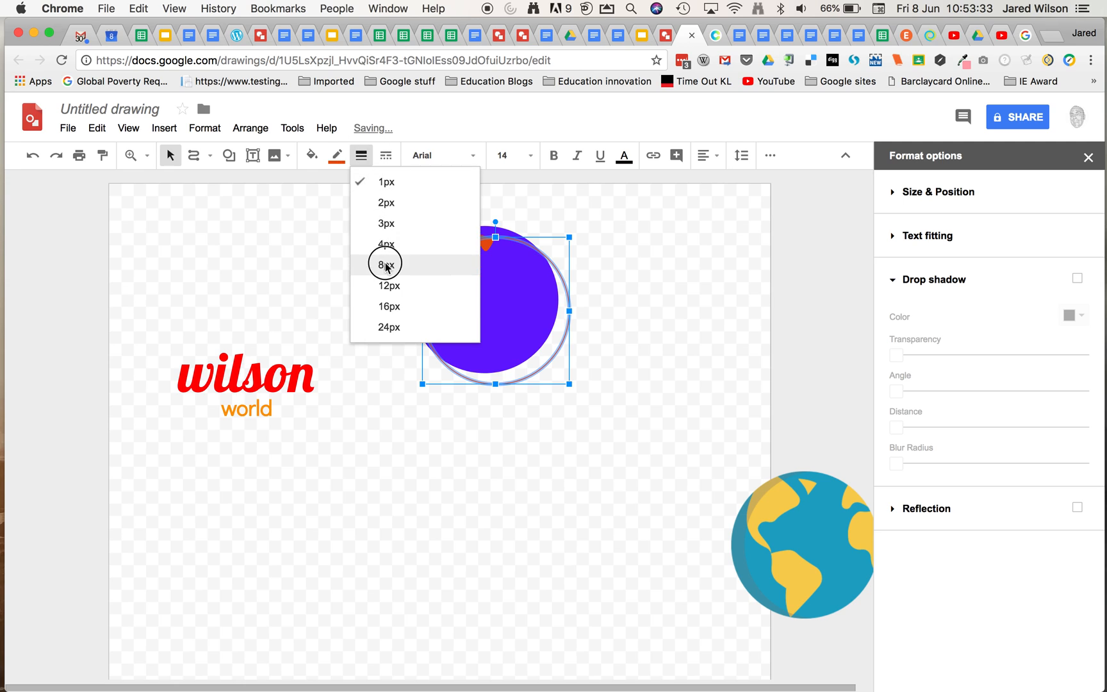
left_click(386, 264)
Move the orange ring so that it sits exactly around the edge of the violet-blue circle.
left_click(662, 364)
left_click_drag(549, 348, 531, 334)
left_click(638, 332)
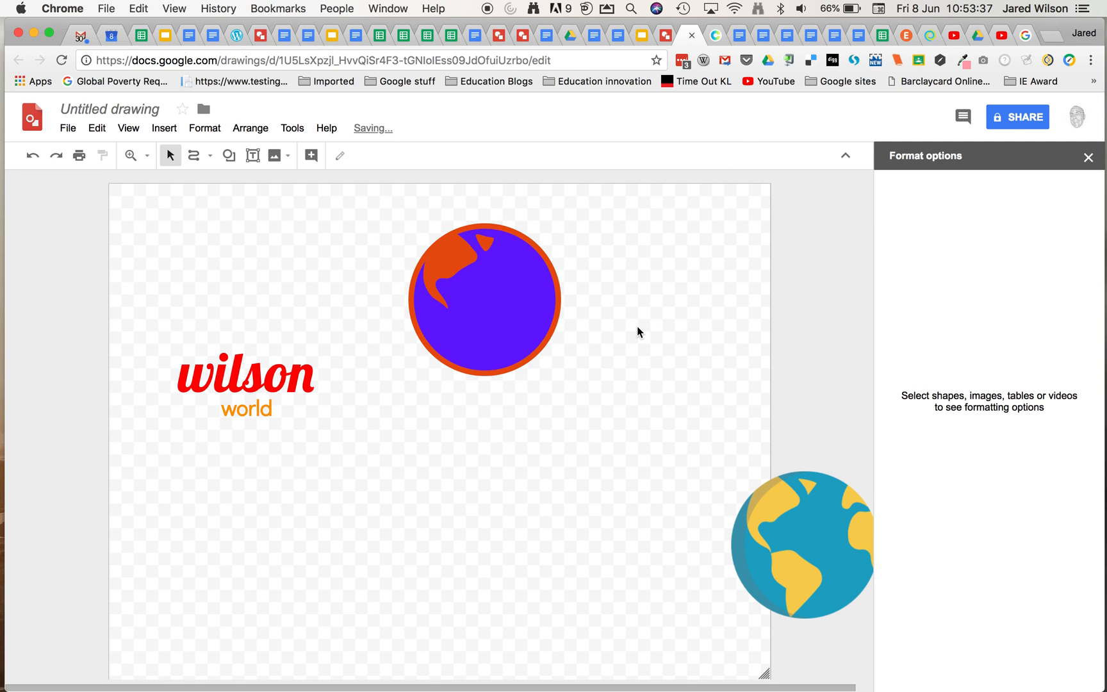
Group all the globe's shapes and move the group directly above the wilson world text, overlapping the top of the word wilson.
left_click_drag(347, 240, 614, 409)
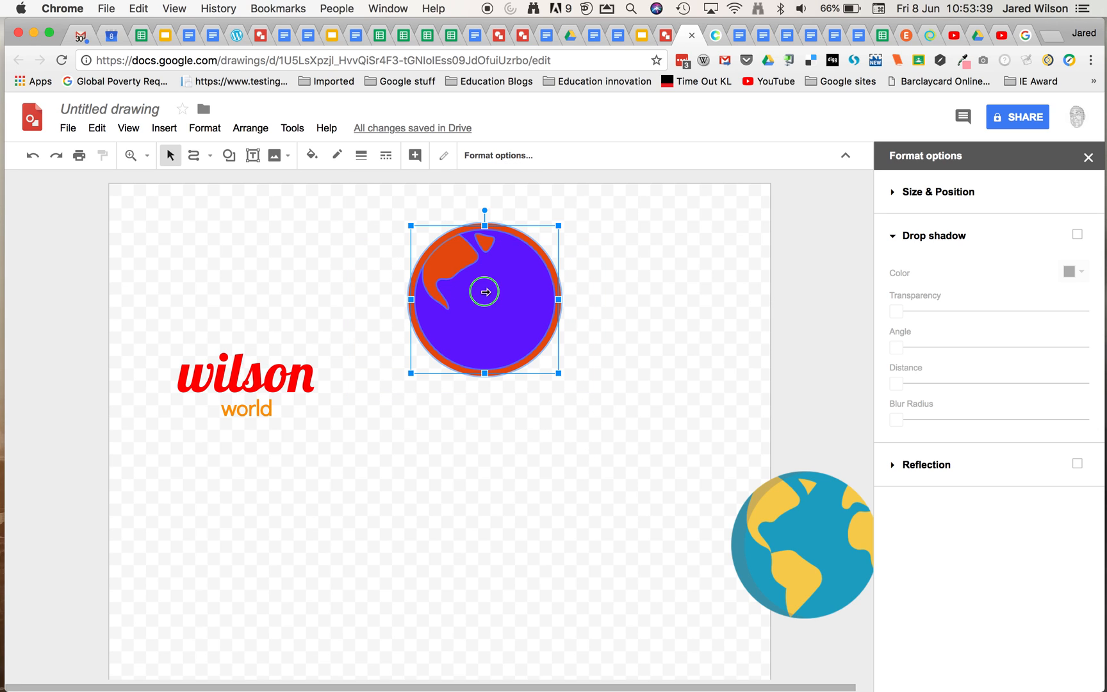
right_click(485, 292)
left_click(530, 542)
left_click_drag(493, 299, 257, 291)
left_click(476, 366)
left_click(295, 308)
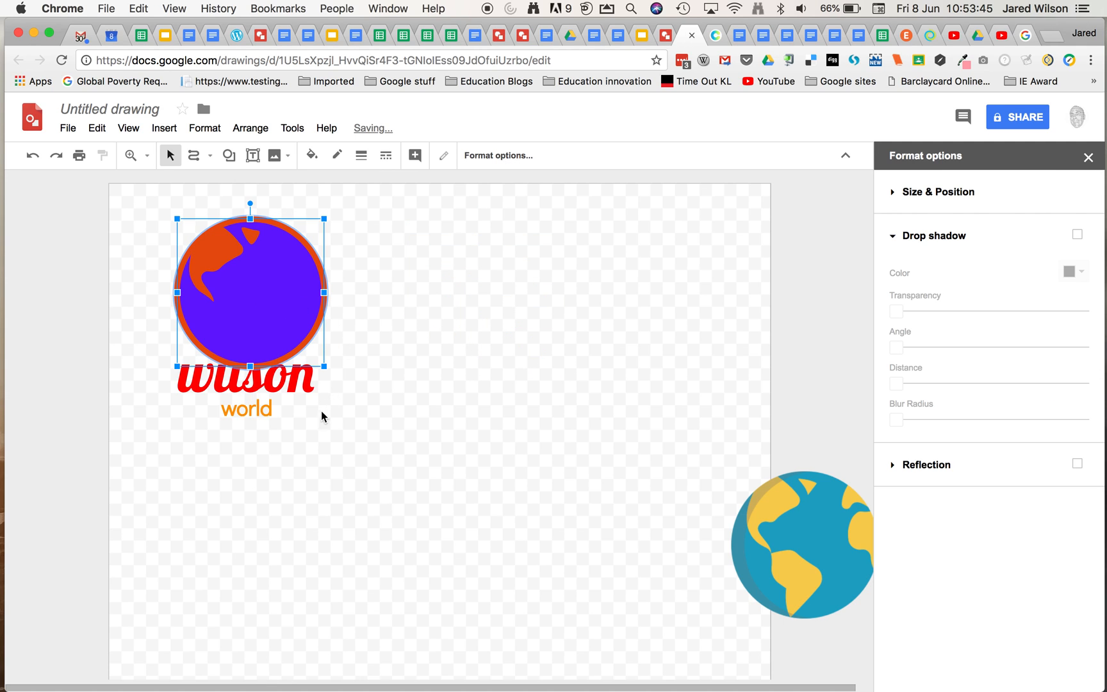
Send the grouped globe to the back, behind the wilson text.
right_click(270, 297)
mouse_move(403, 410)
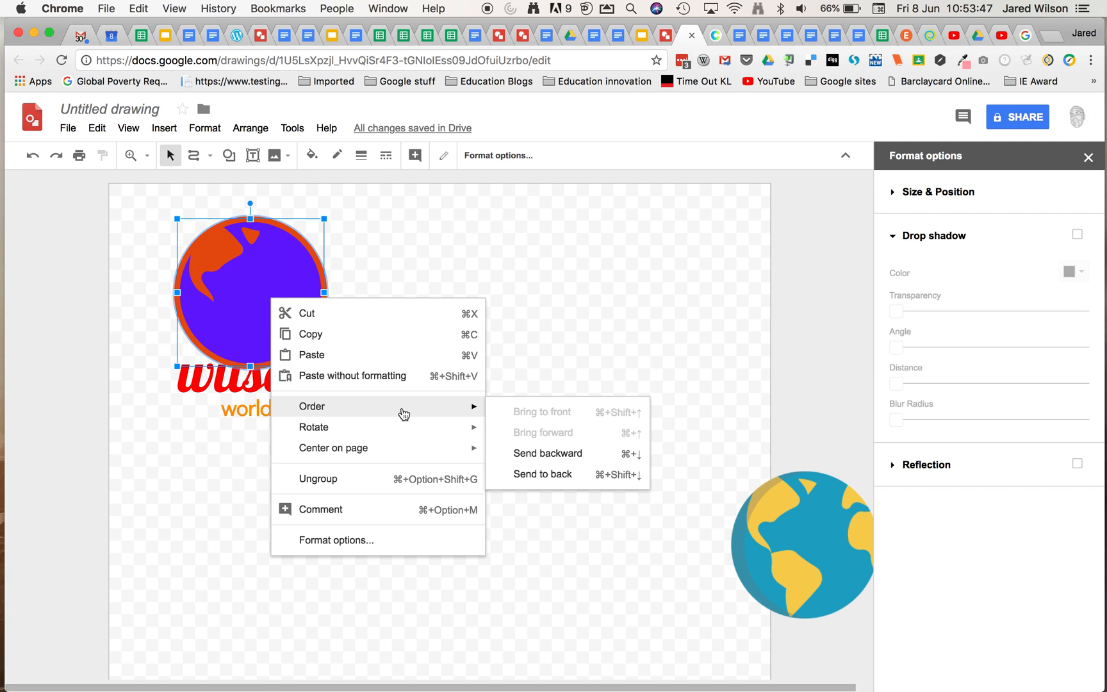
left_click(535, 475)
left_click(360, 405)
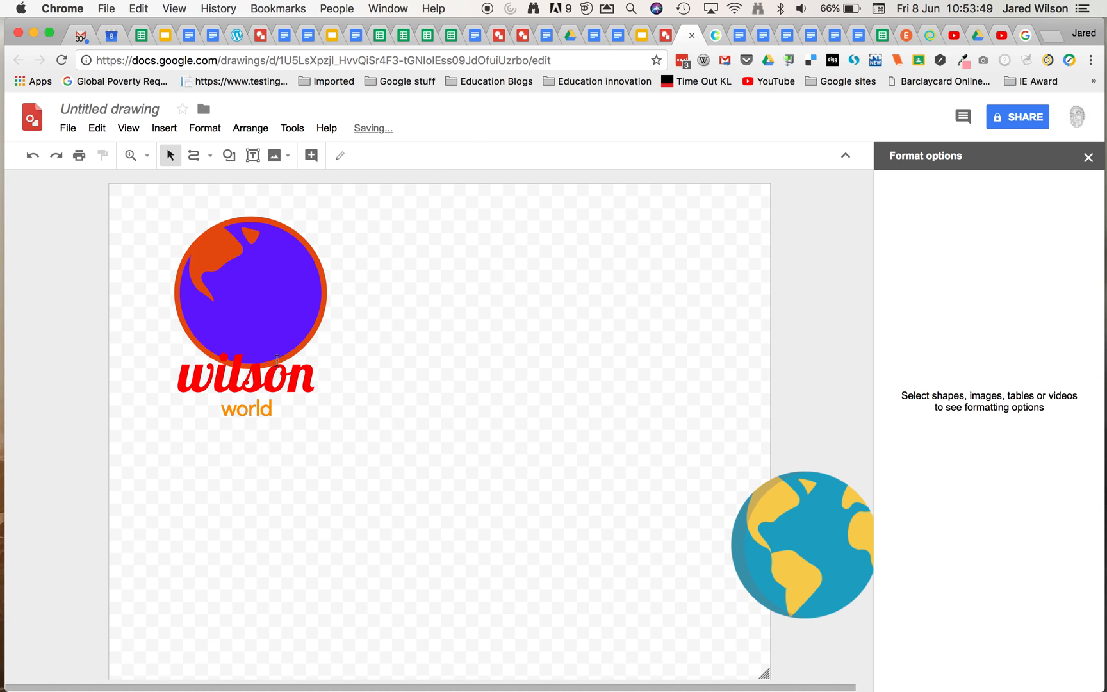
double_click(265, 377)
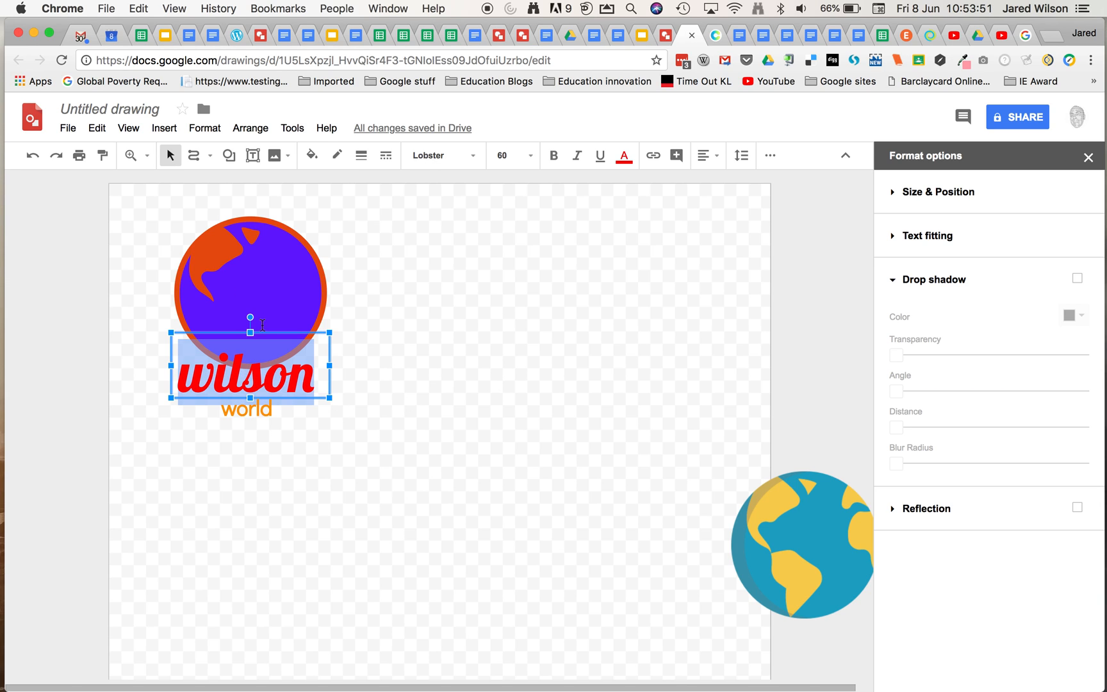
left_click(312, 156)
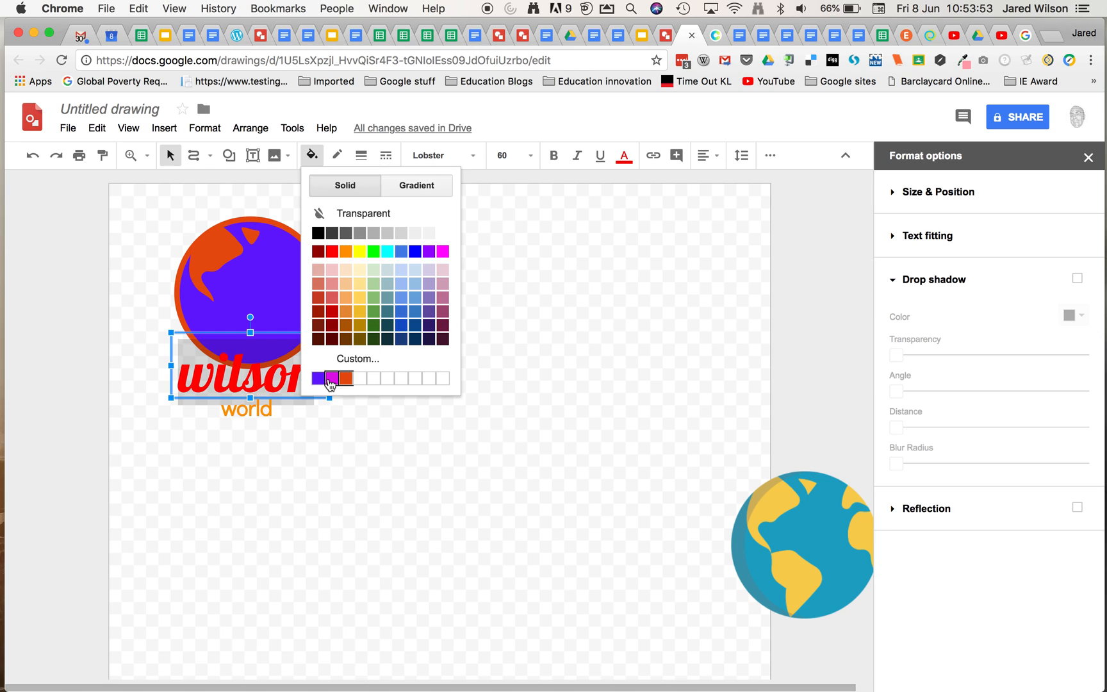
left_click(331, 378)
left_click(412, 377)
Set the text colour of the word wilson to the custom magenta.
double_click(270, 386)
left_click(269, 385)
double_click(237, 381)
left_click(623, 156)
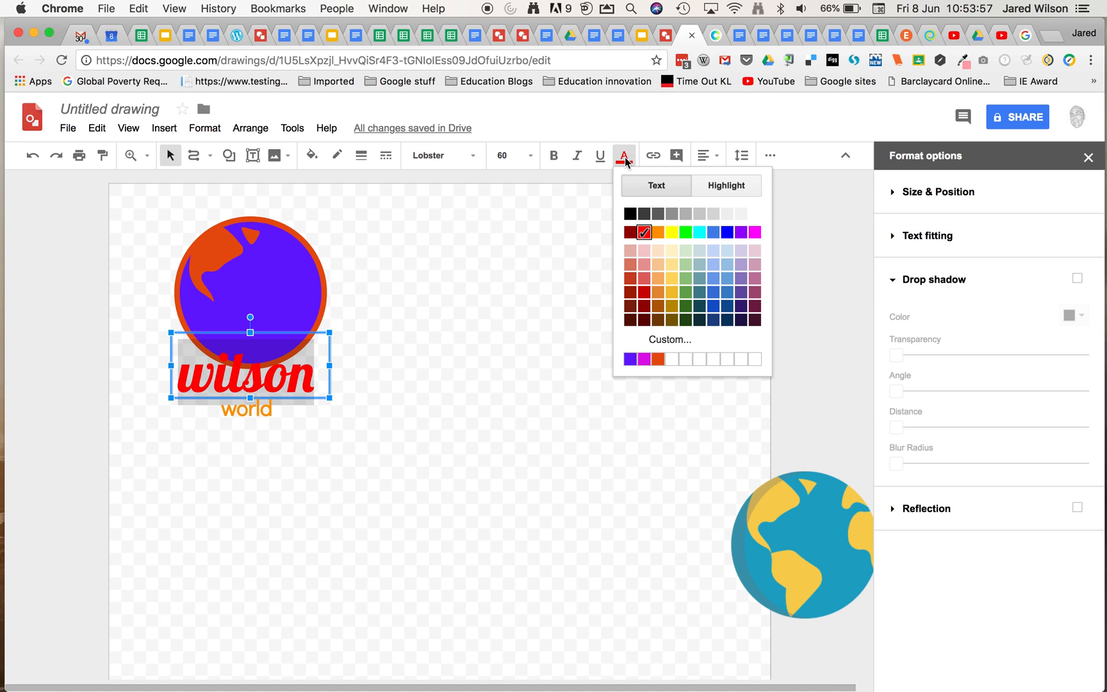
left_click(631, 359)
left_click(461, 375)
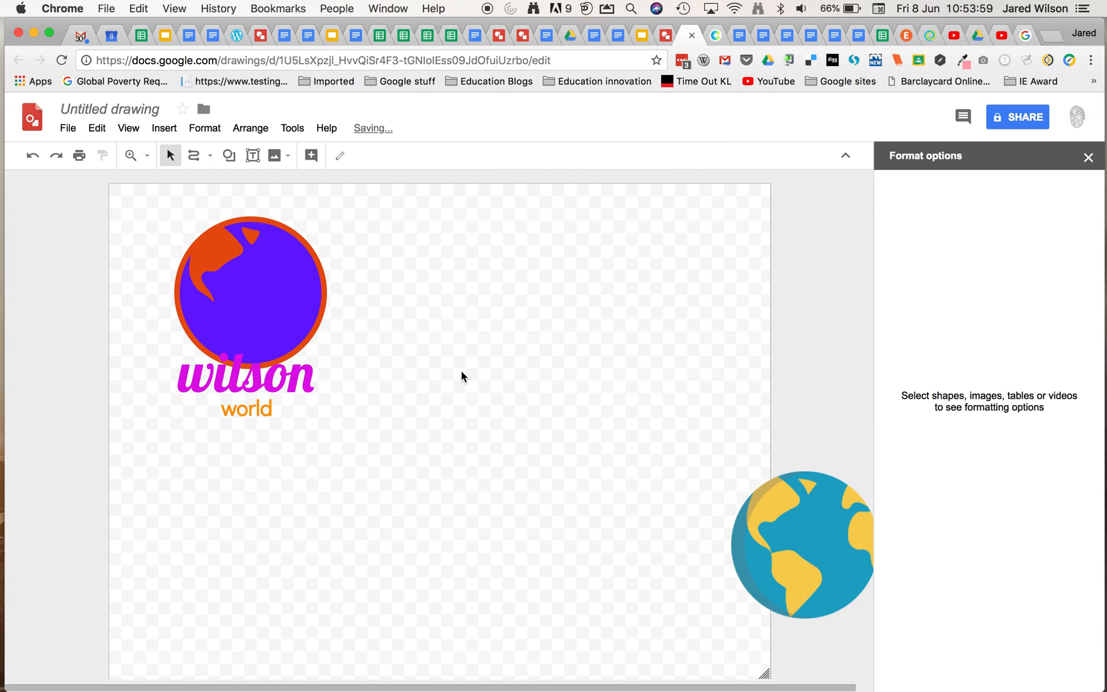
Shift the wilson text slightly up and to the right so it is centred over the globe's lower edge.
left_click(260, 373)
left_click_drag(305, 333, 312, 330)
left_click(368, 361)
left_click(313, 368)
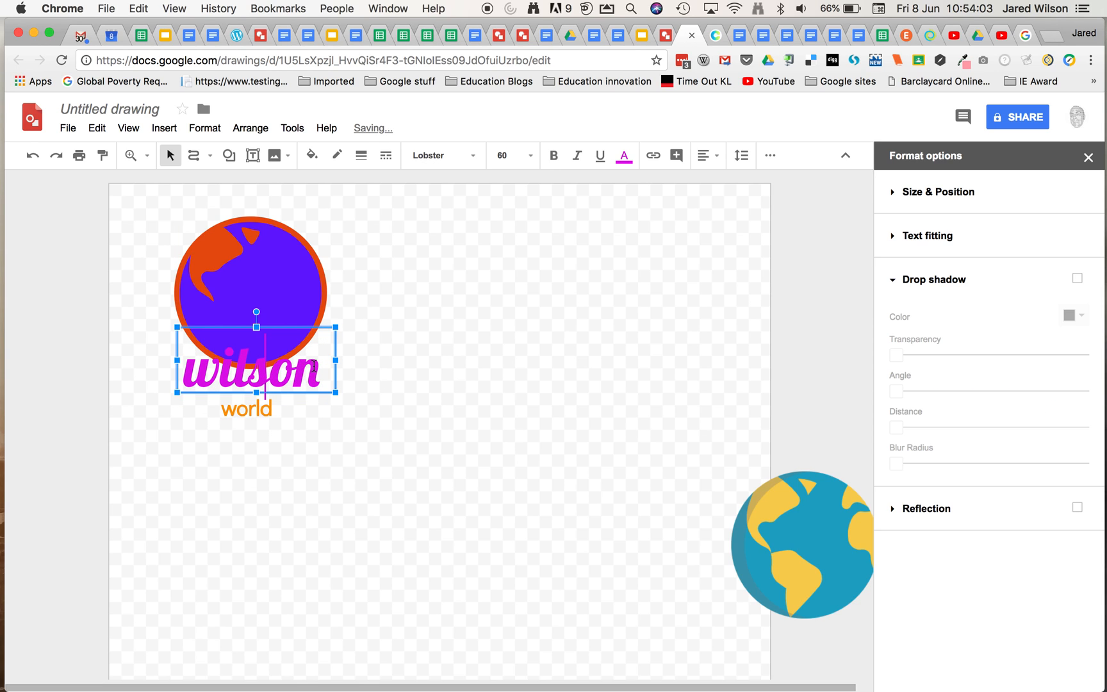
left_click(383, 365)
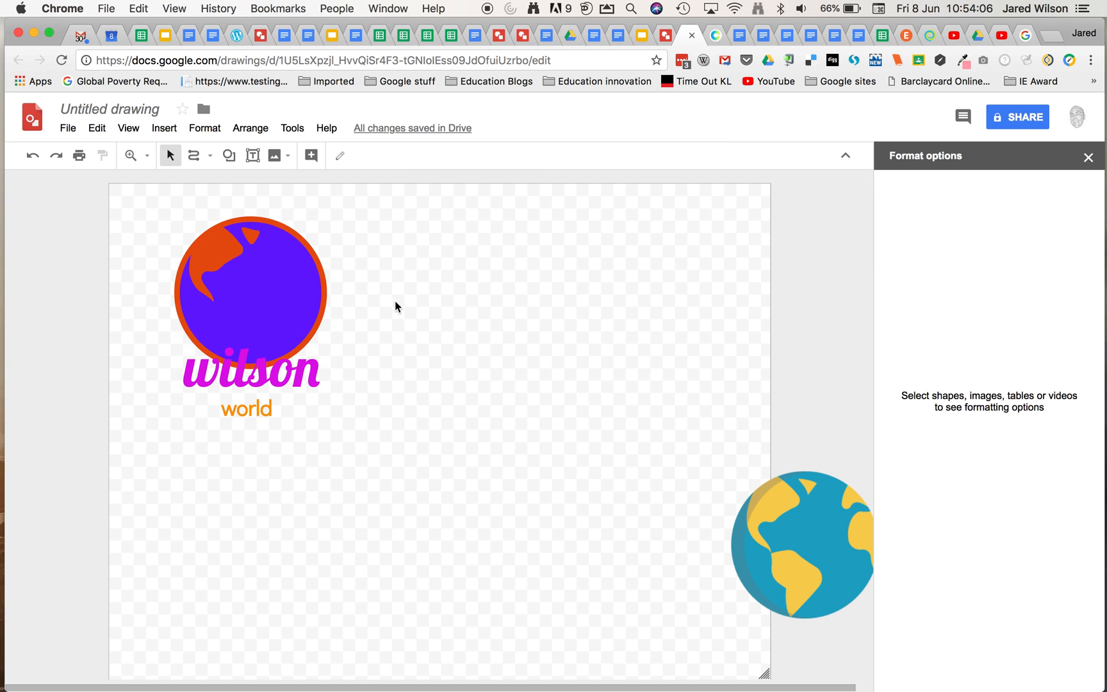
Switch to the THEME PARK drawing and examine how its example globe and roller coaster logos are built from text and shapes.
left_click(667, 35)
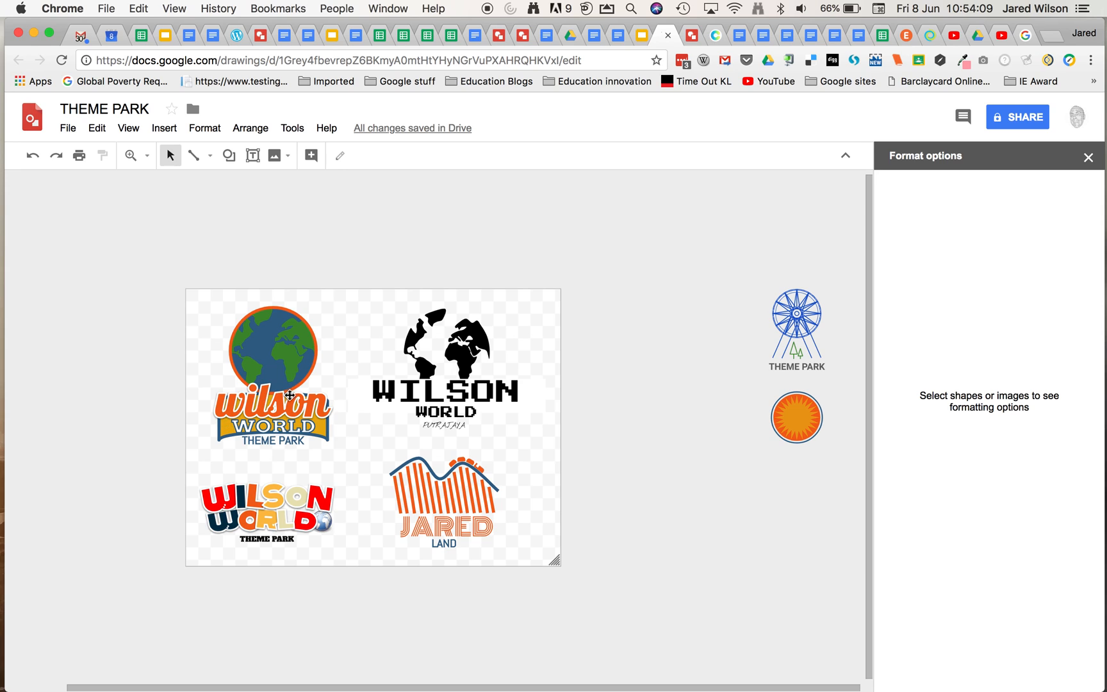
left_click(273, 407)
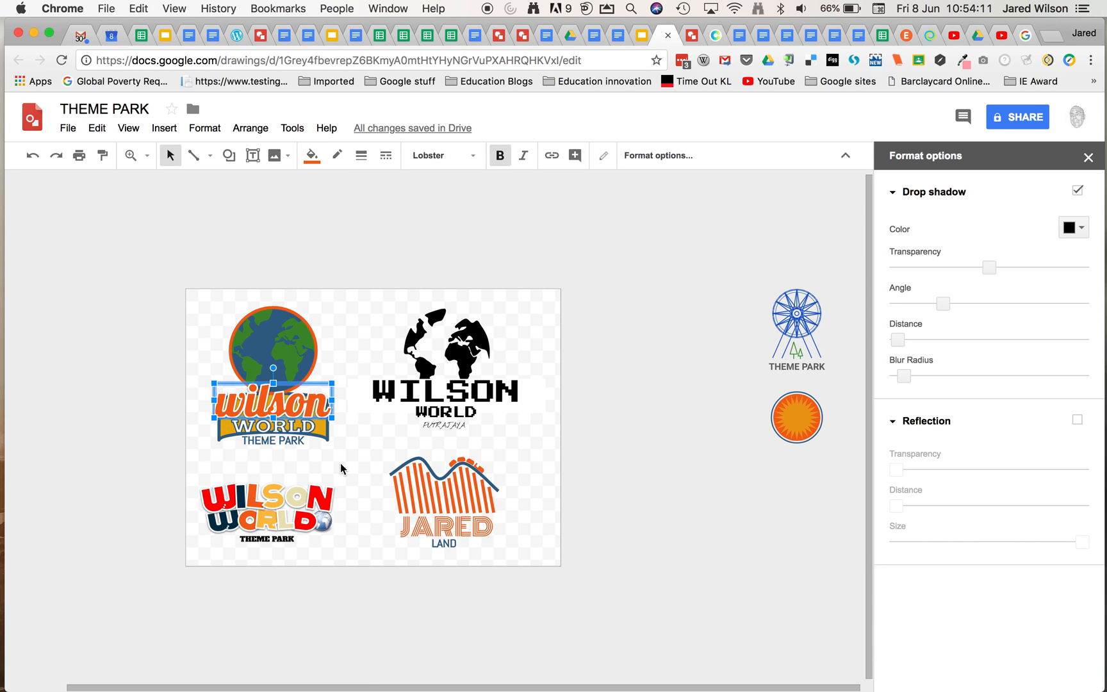
left_click(284, 430)
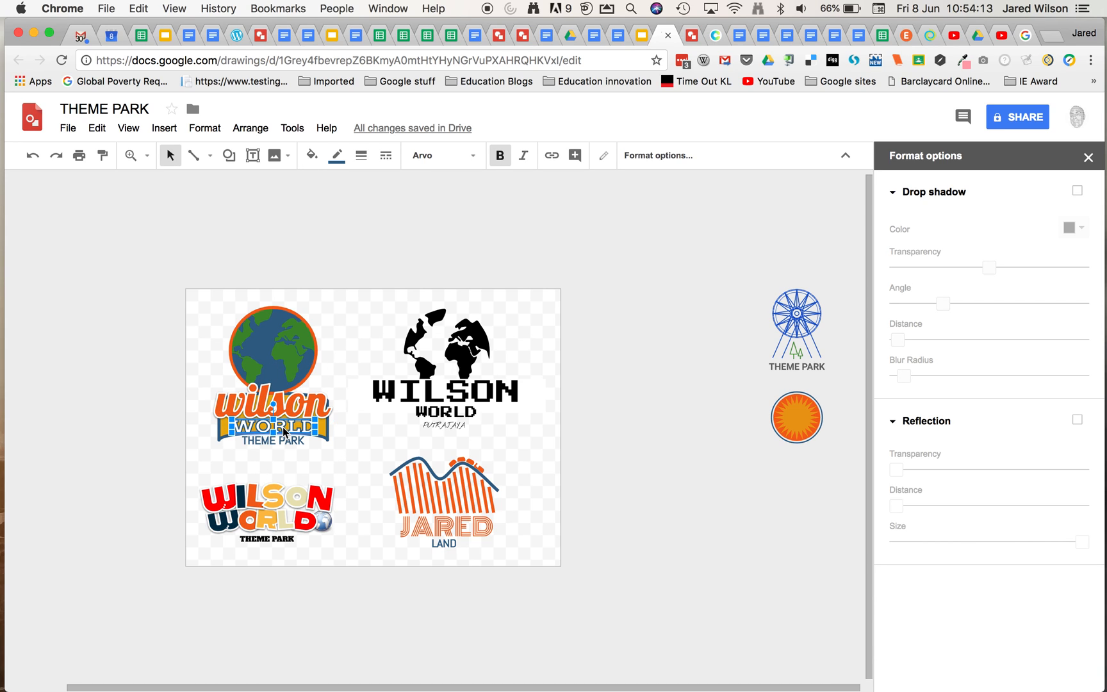
left_click(298, 325)
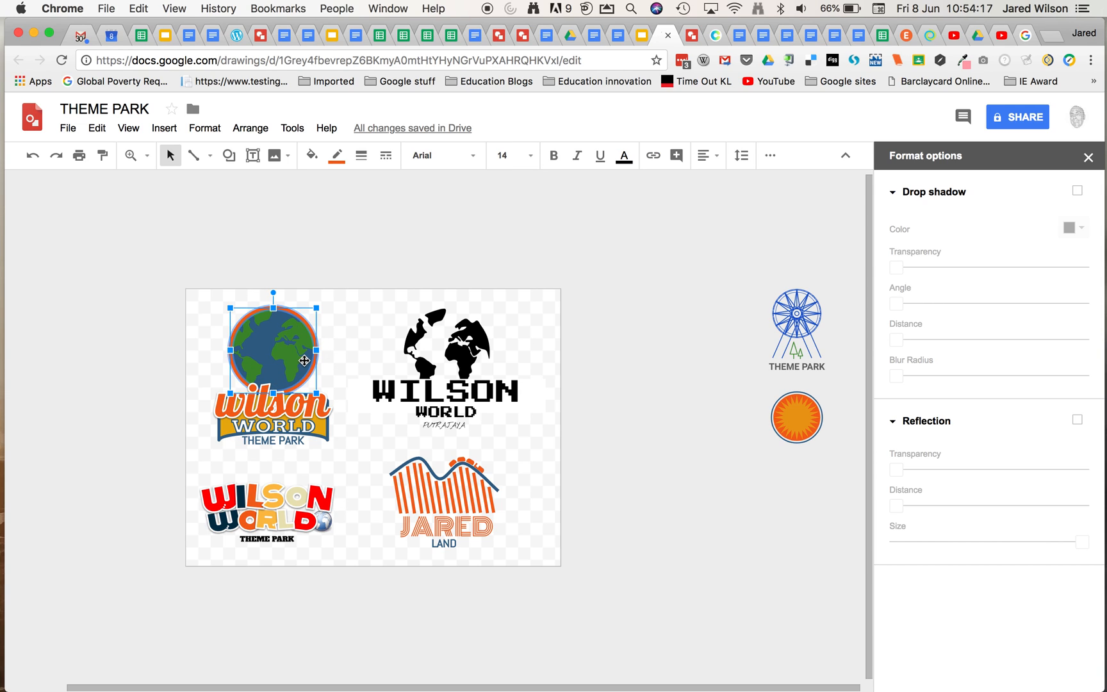
left_click(462, 349)
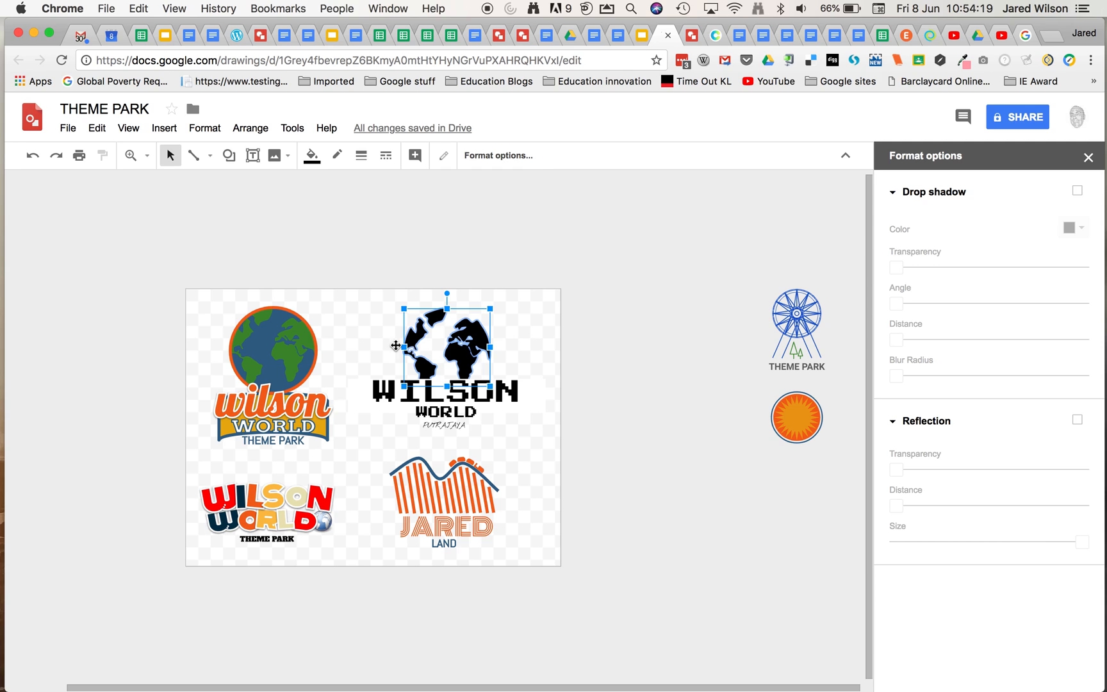
left_click(405, 280)
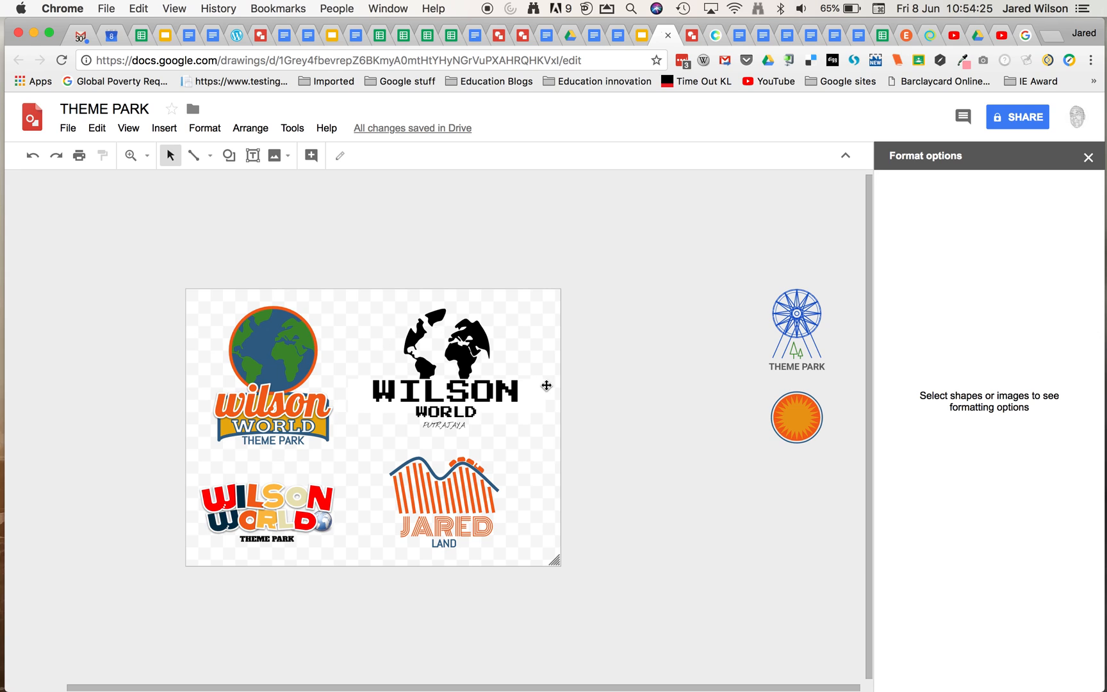
left_click(455, 493)
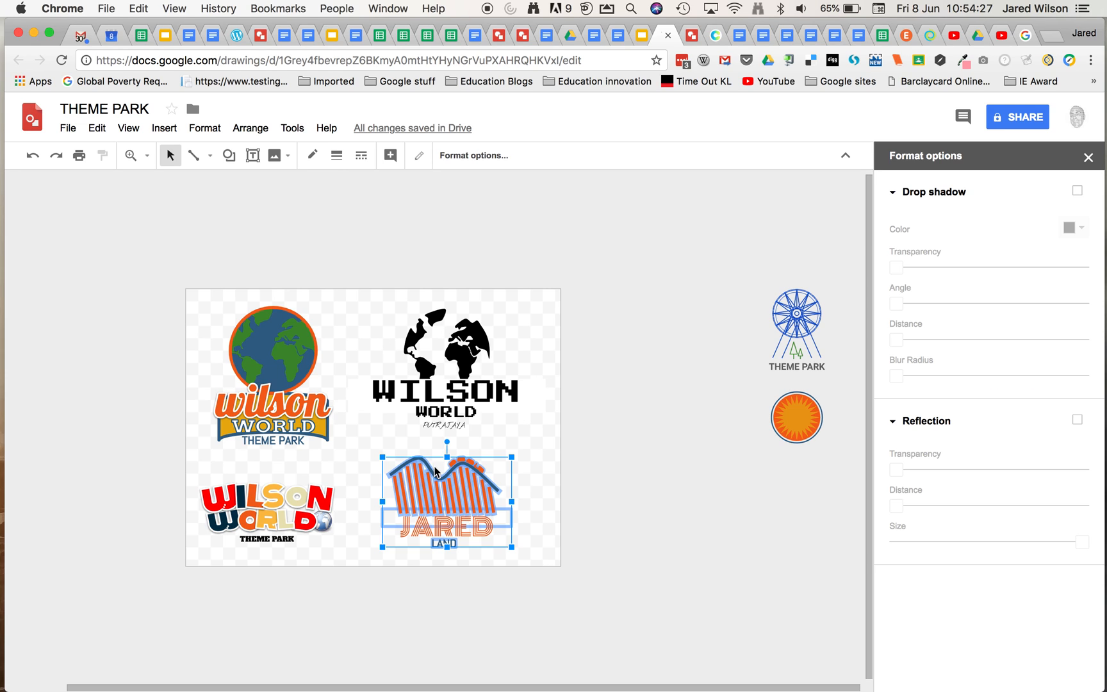
left_click(570, 487)
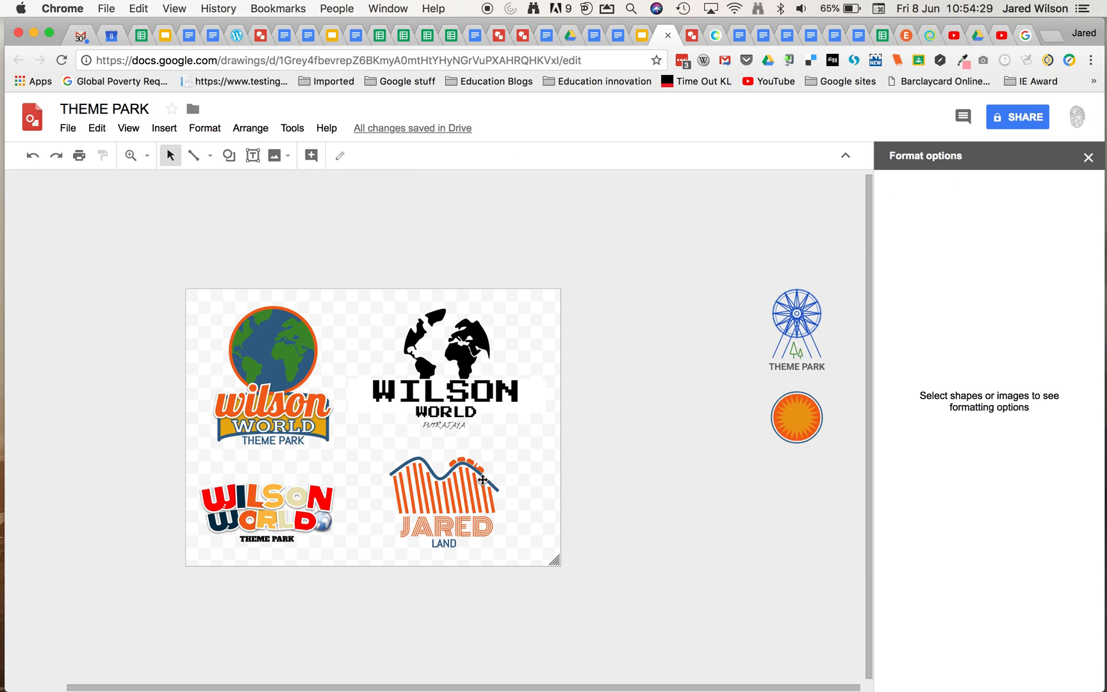
left_click(131, 155)
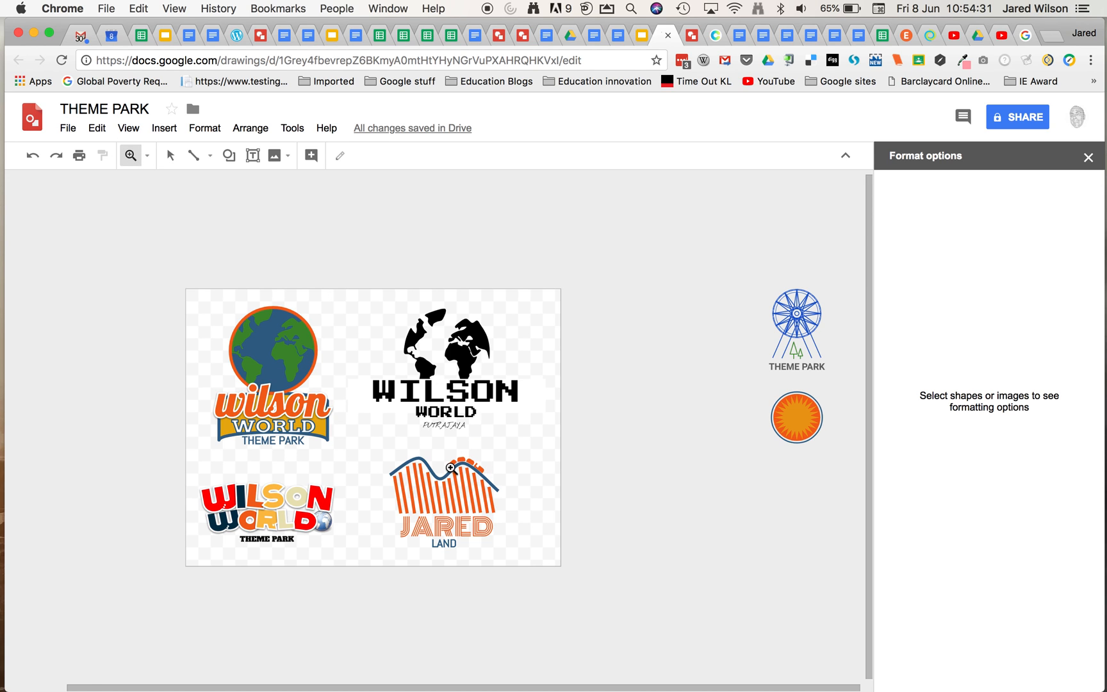